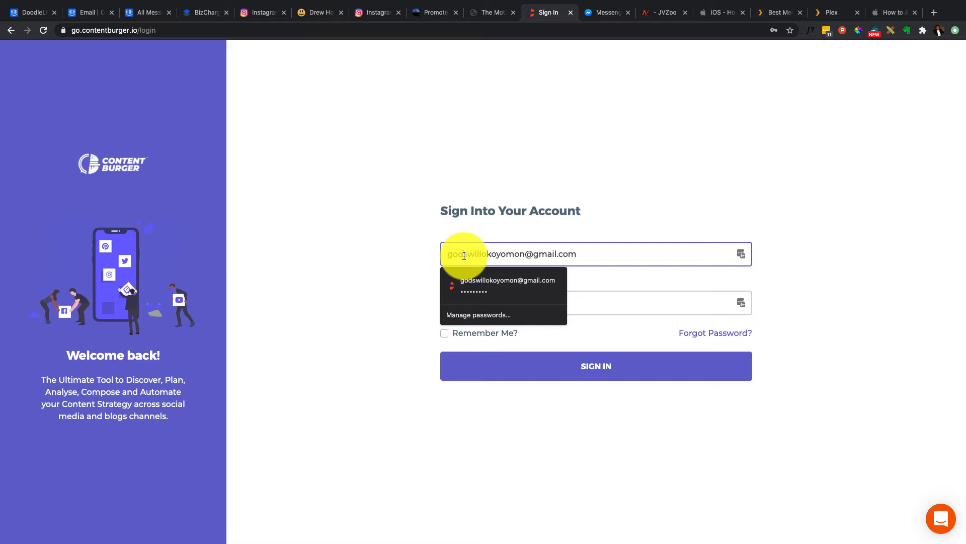
Sign in to the account with the saved e-mail and password.
{"action": "left_click", "coordinate": [606, 224]}
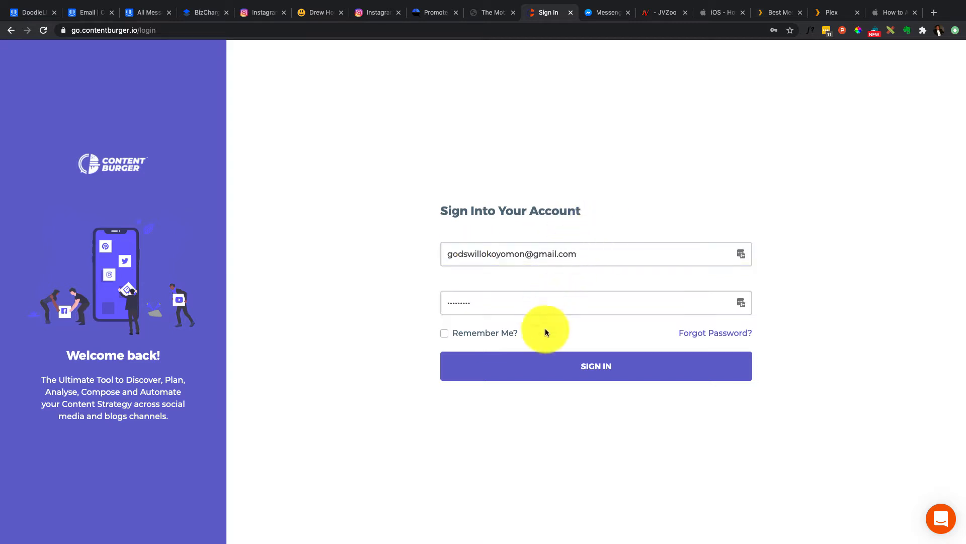
{"action": "left_click", "coordinate": [551, 363]}
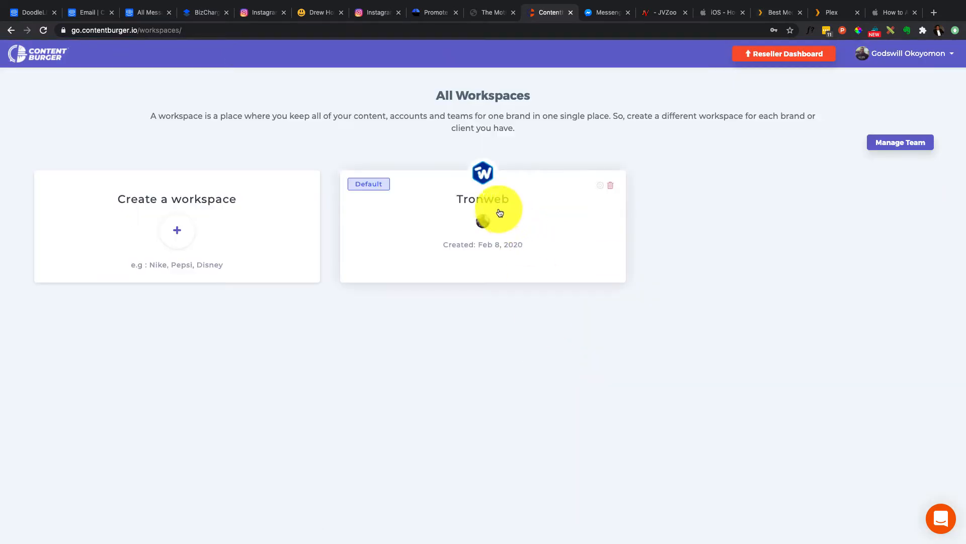
Open the Tronweb workspace and start composing a Text to Audio post.
{"action": "left_click", "coordinate": [500, 212]}
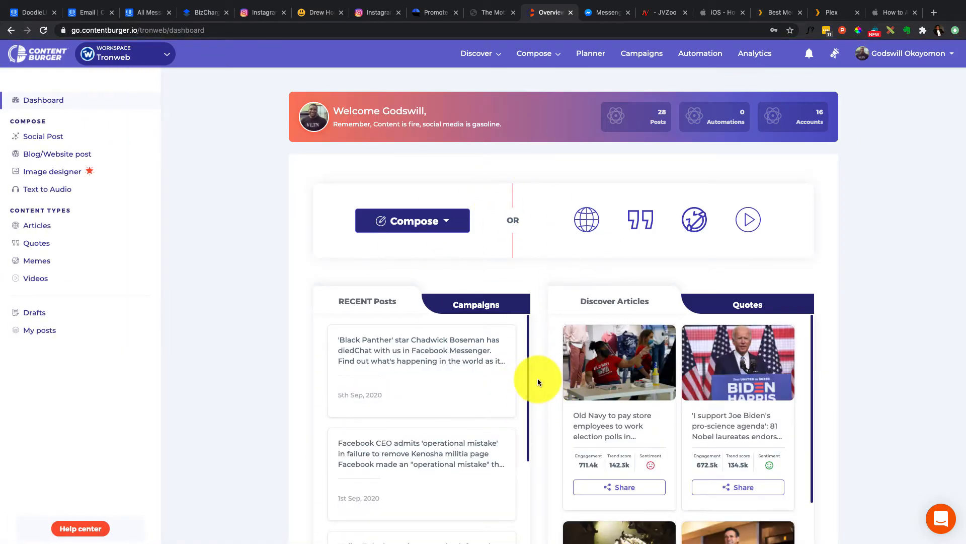
{"action": "left_click", "coordinate": [548, 59]}
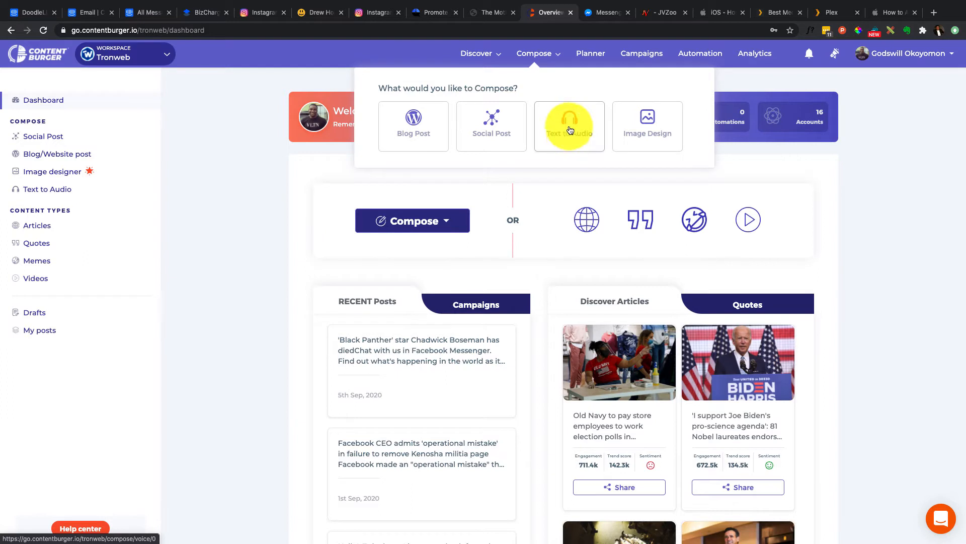
{"action": "left_click", "coordinate": [563, 147]}
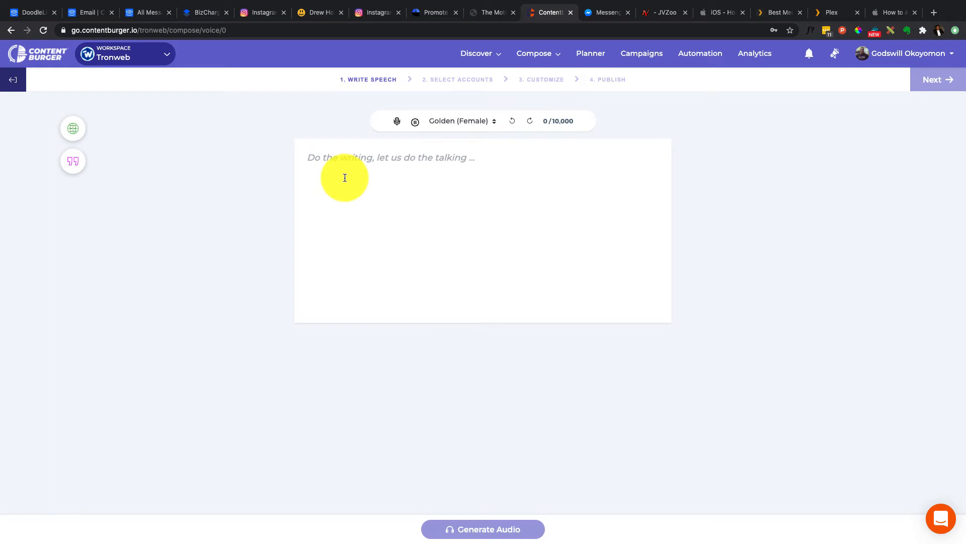
Browse the suggested articles that can be added to the speech.
{"action": "left_click", "coordinate": [78, 134]}
{"action": "scroll", "coordinate": [215, 248], "scroll_direction": "down", "scroll_amount": 3}
{"action": "scroll", "coordinate": [216, 236], "scroll_direction": "up", "scroll_amount": 3}
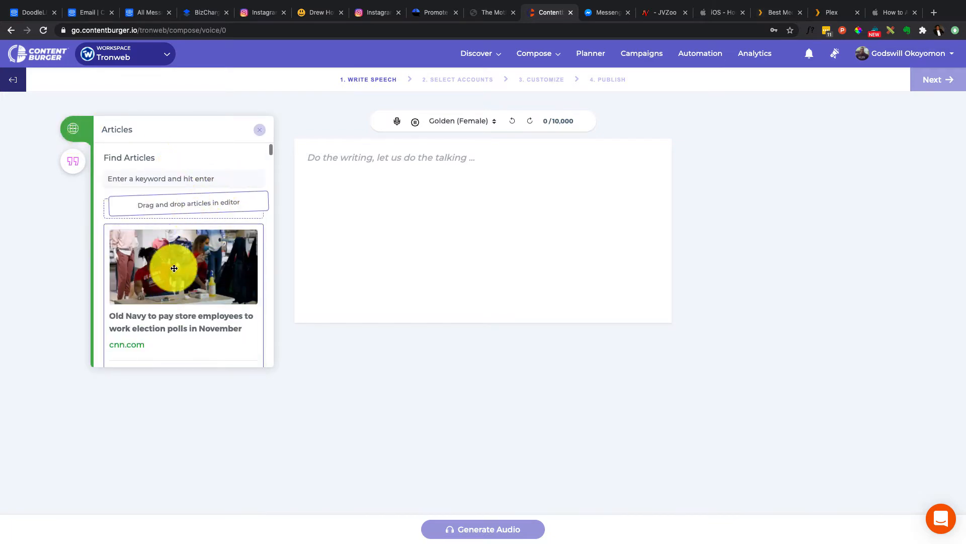
{"action": "left_click", "coordinate": [414, 157]}
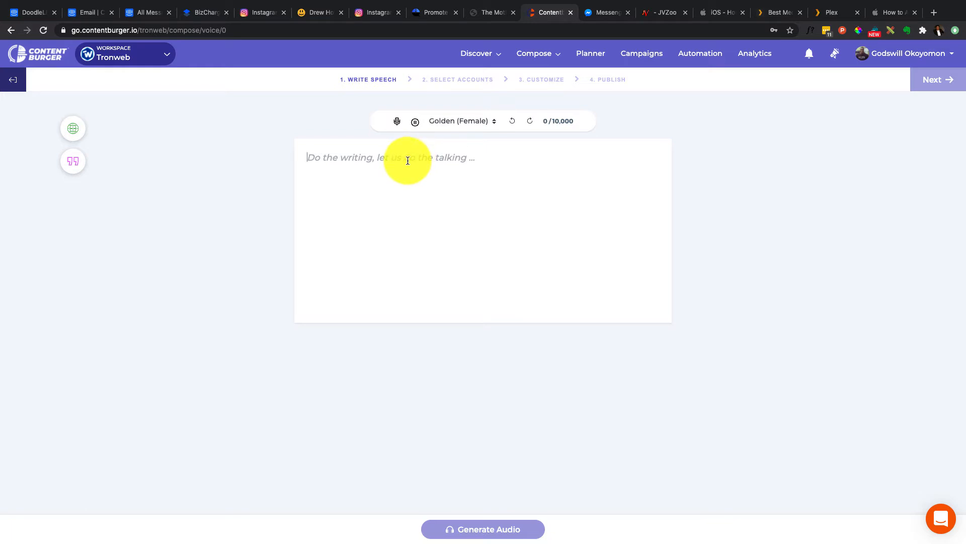
{"action": "type", "text": "thE E NN D C"}
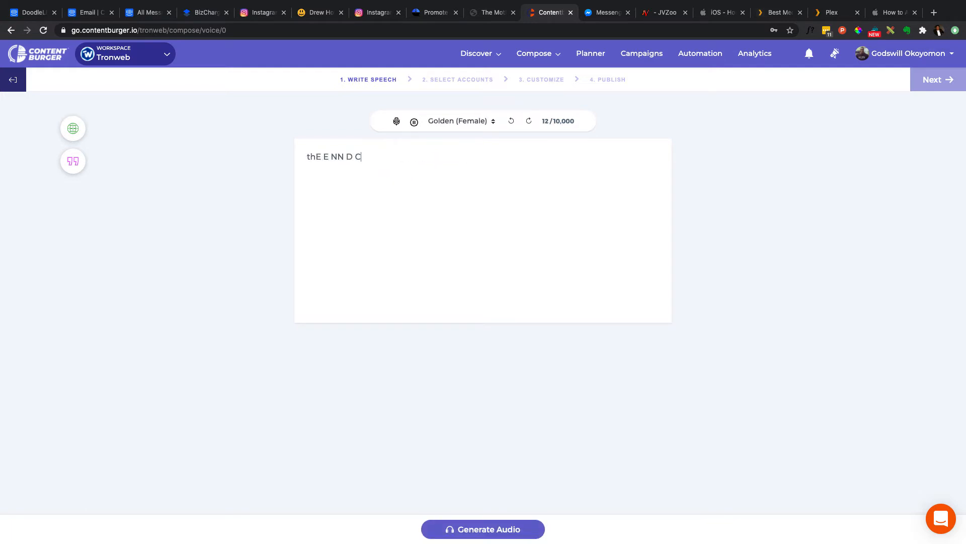
{"action": "key", "text": "BackSpace"}
{"action": "key", "text": "BackSpace"}
{"action": "key", "text": "BackSpace"}
{"action": "key", "text": "BackSpace"}
{"action": "key", "text": "BackSpace"}
{"action": "key", "text": "BackSpace"}
{"action": "key", "text": "BackSpace"}
{"action": "key", "text": "BackSpace"}
{"action": "key", "text": "BackSpace"}
{"action": "key", "text": "BackSpace"}
{"action": "key", "text": "BackSpace"}
{"action": "key", "text": "BackSpace"}
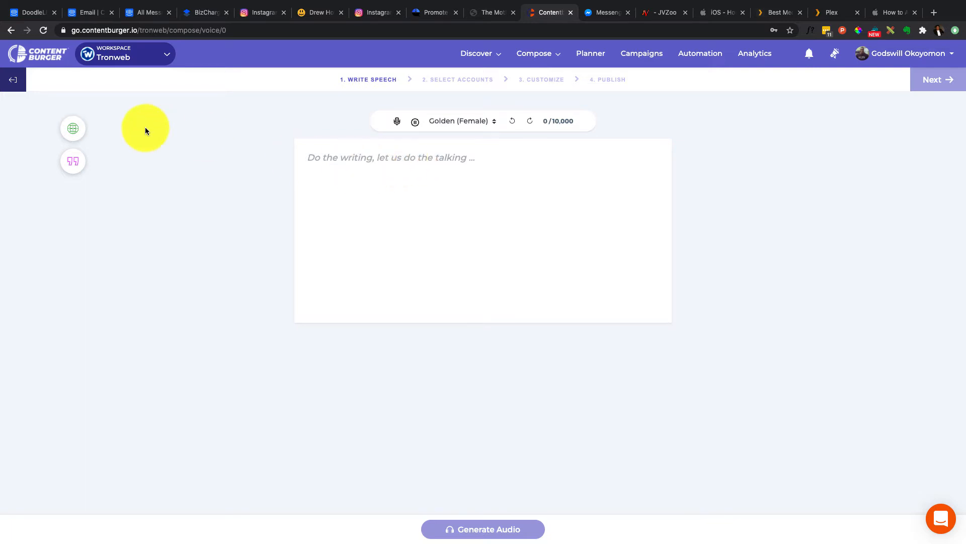
Insert the cnn.com article "The 10 Senate seats most likely to flip in 2020" from the suggested articles into the speech editor.
{"action": "left_click", "coordinate": [74, 130]}
{"action": "scroll", "coordinate": [202, 249], "scroll_direction": "down", "scroll_amount": 2}
{"action": "scroll", "coordinate": [202, 249], "scroll_direction": "down", "scroll_amount": 5}
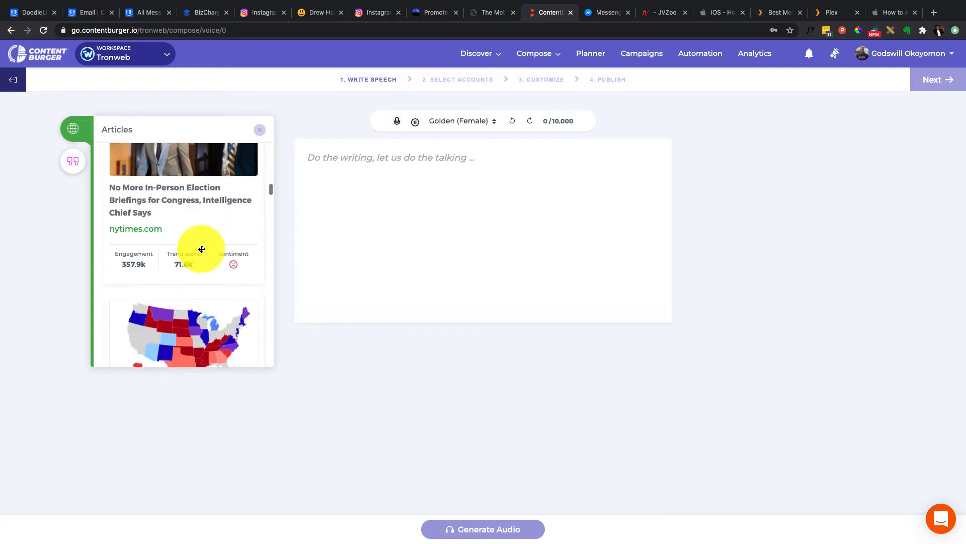
{"action": "scroll", "coordinate": [199, 249], "scroll_direction": "down", "scroll_amount": 3}
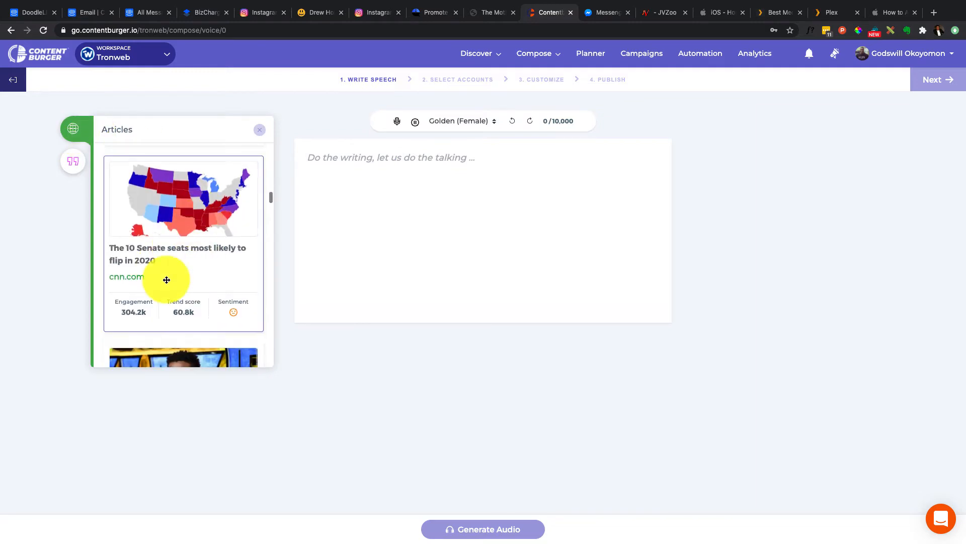
{"action": "scroll", "coordinate": [167, 279], "scroll_direction": "down", "scroll_amount": 4}
{"action": "scroll", "coordinate": [166, 279], "scroll_direction": "up", "scroll_amount": 4}
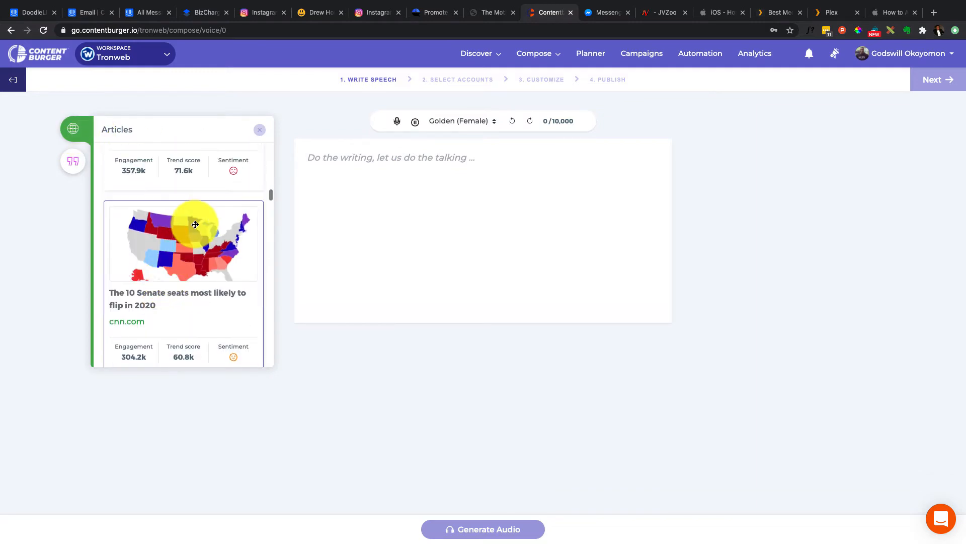
{"action": "left_click_drag", "start_coordinate": [191, 222], "coordinate": [433, 180]}
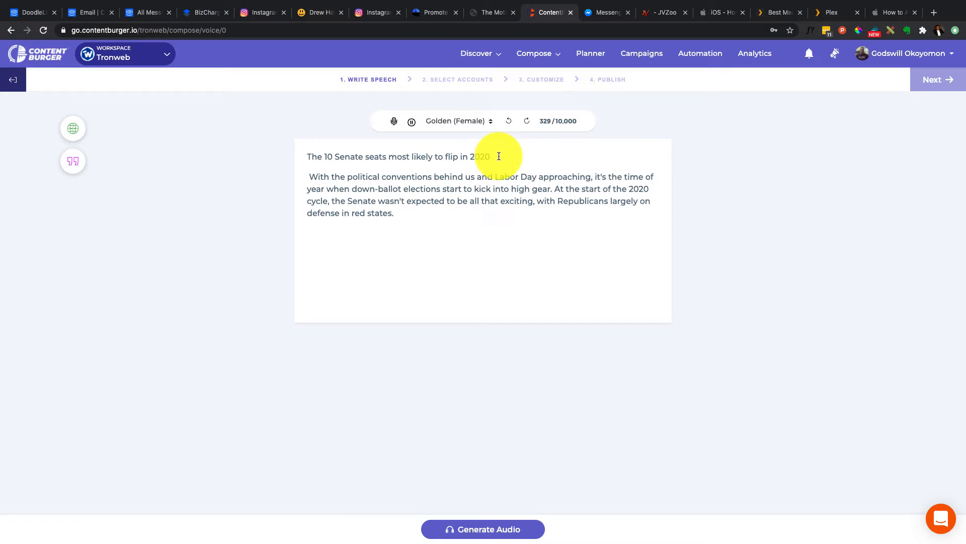
Split the article text into a new paragraph at "At the start of the 2020 cycle" and remove the leading spaces from both paragraphs.
{"action": "left_click", "coordinate": [553, 188]}
{"action": "key", "text": "Return"}
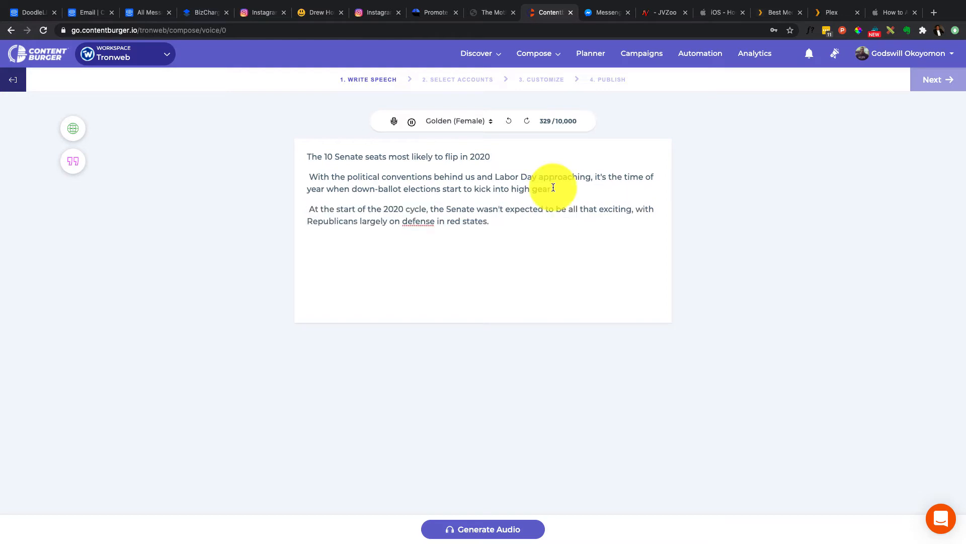
{"action": "key", "text": "BackSpace"}
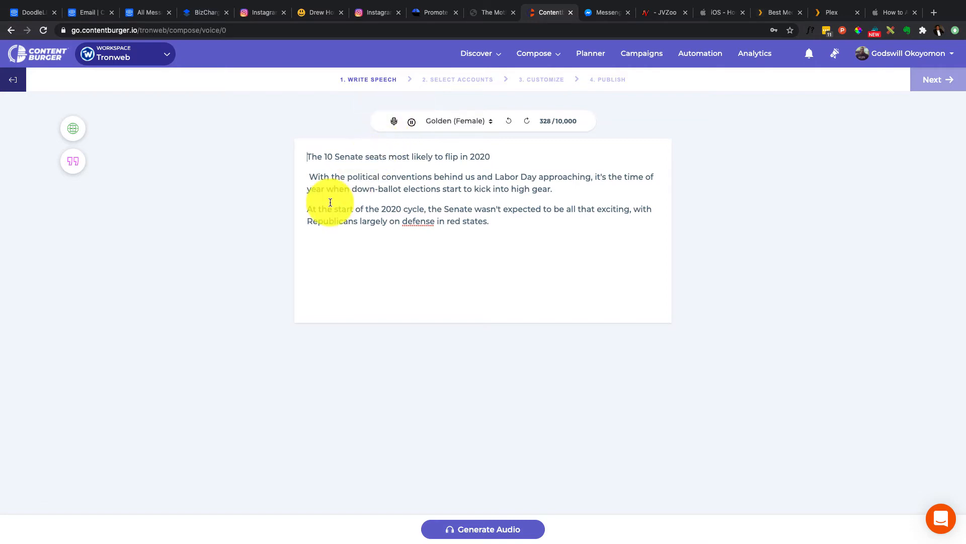
{"action": "key", "text": "BackSpace"}
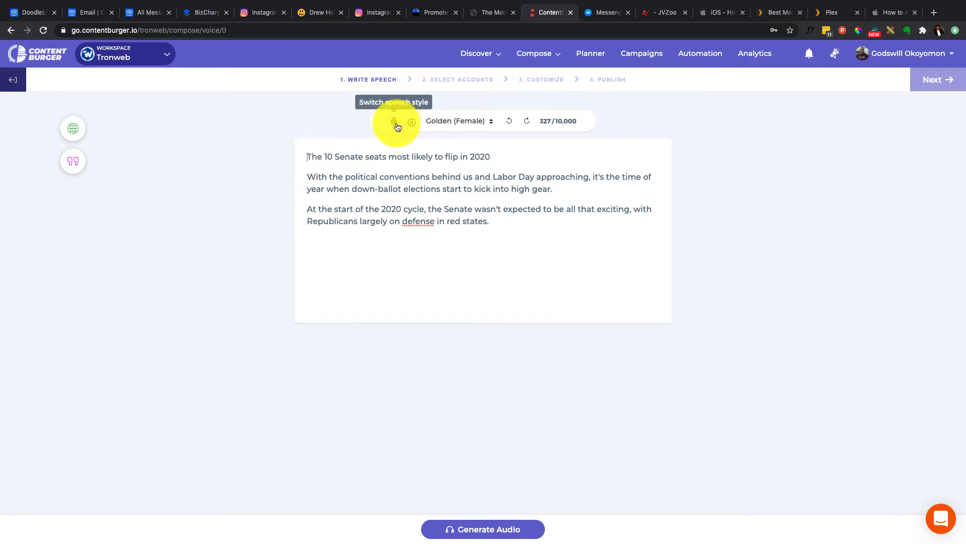
Apply the Newscaster speech style separately to the title line and each of the two paragraphs.
{"action": "left_click", "coordinate": [397, 126]}
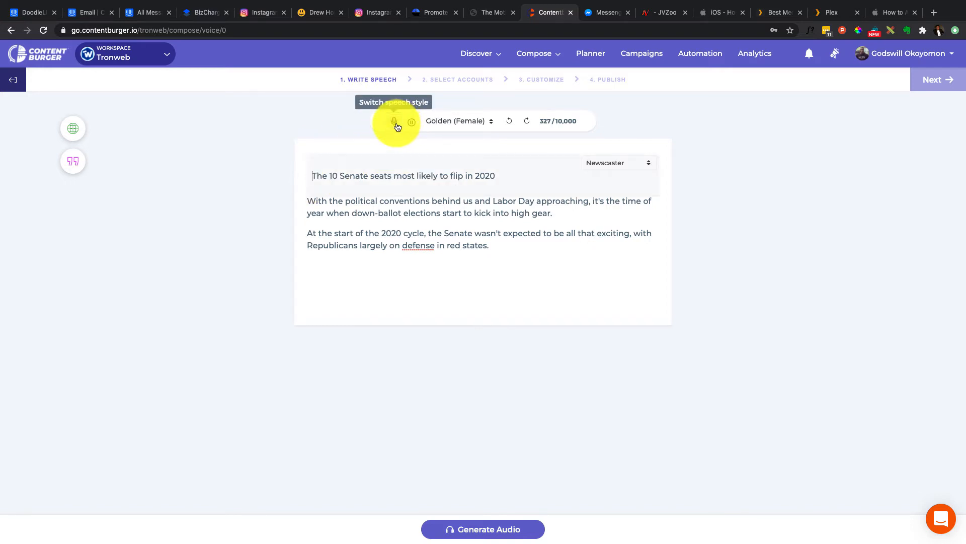
{"action": "left_click", "coordinate": [619, 160]}
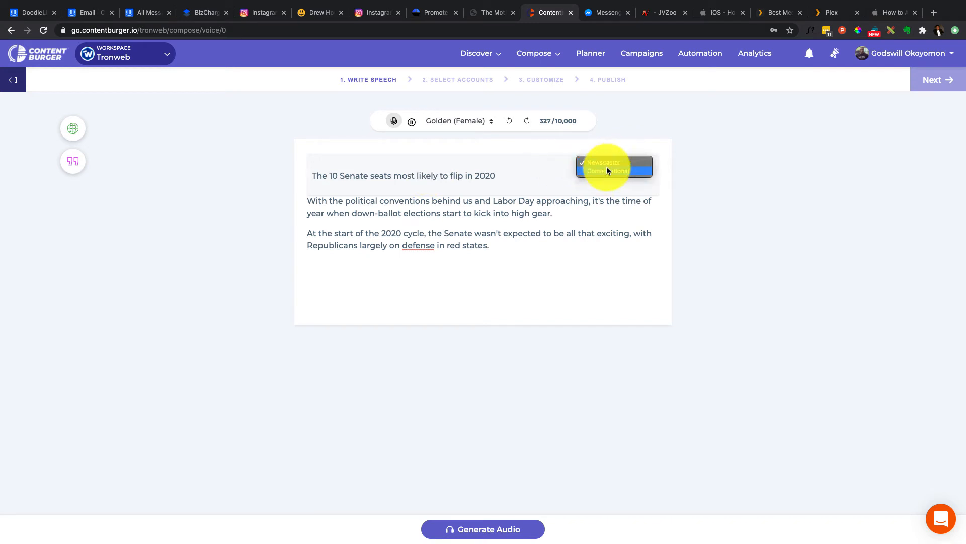
{"action": "left_click", "coordinate": [406, 202]}
{"action": "left_click", "coordinate": [307, 200]}
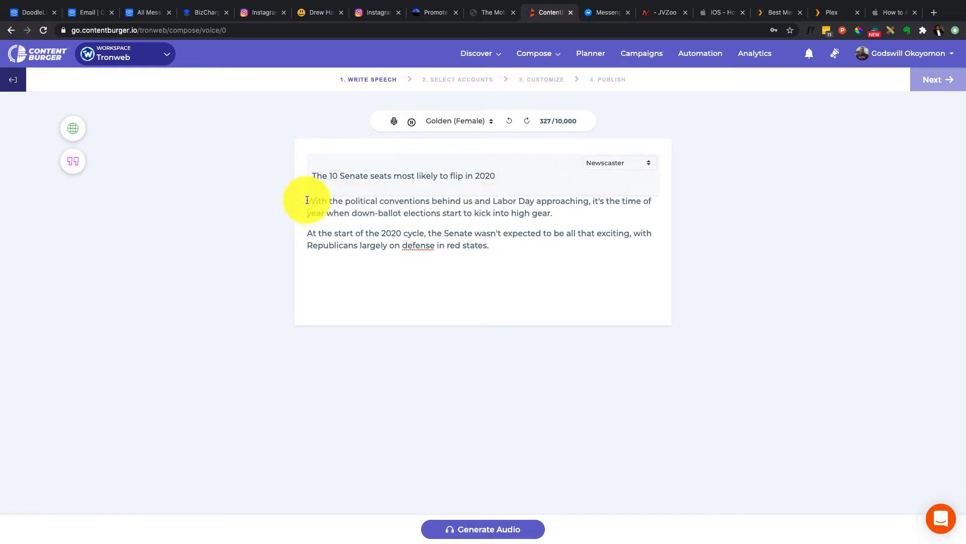
{"action": "left_click", "coordinate": [394, 121]}
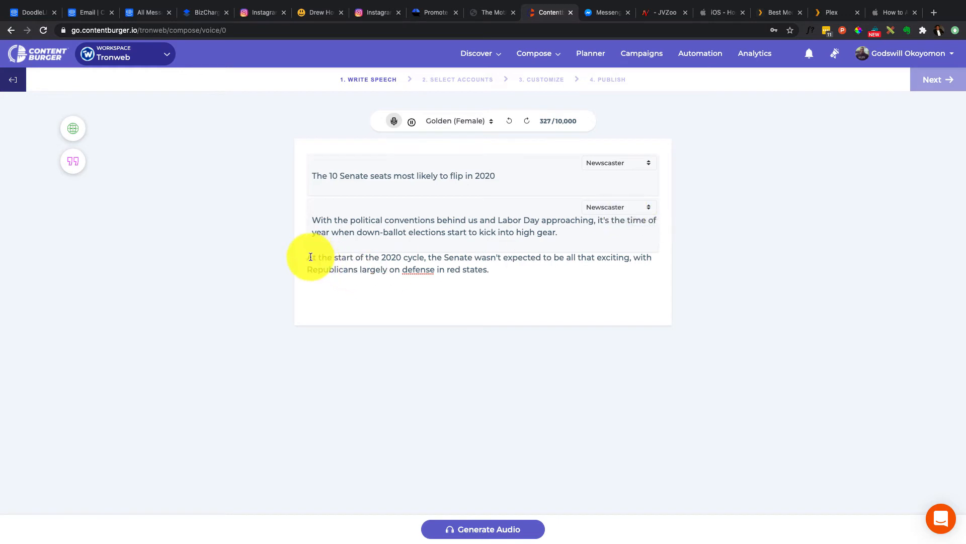
{"action": "left_click", "coordinate": [395, 124]}
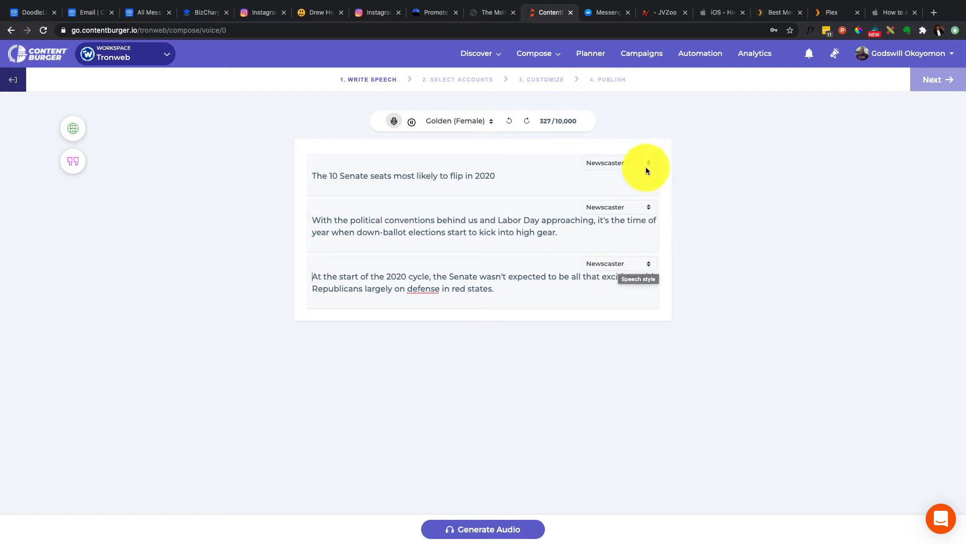
{"action": "left_click", "coordinate": [616, 208]}
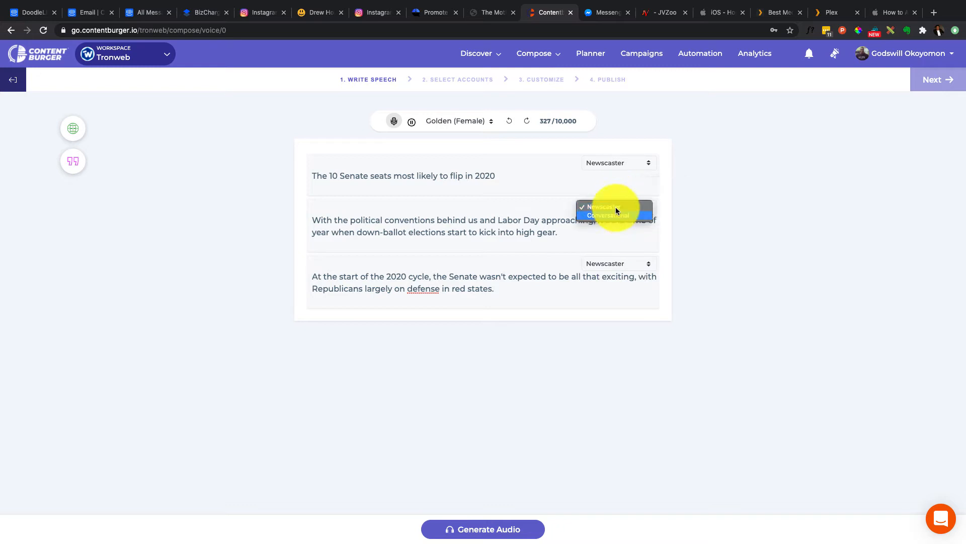
{"action": "left_click", "coordinate": [503, 200]}
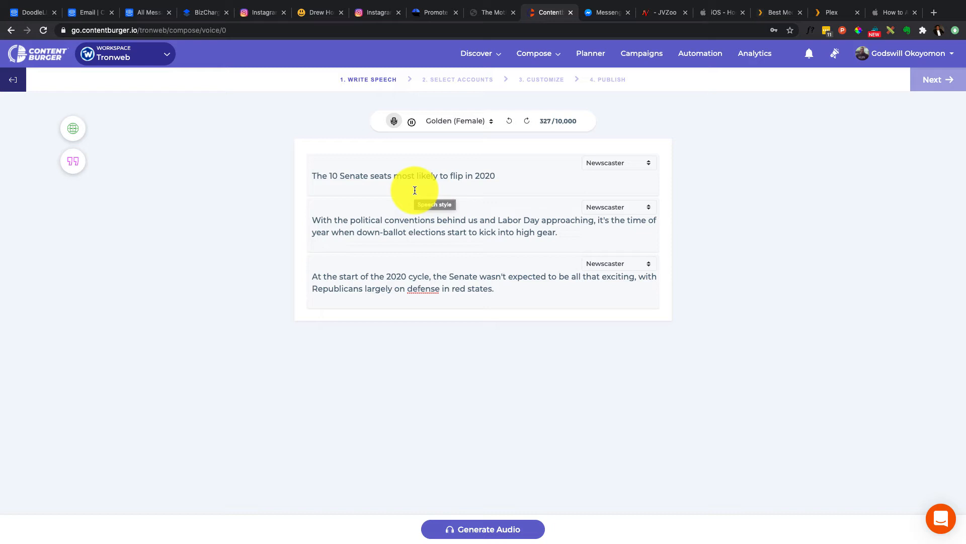
Try to make the voice say "2020" in the title line as a date.
{"action": "double_click", "coordinate": [475, 176]}
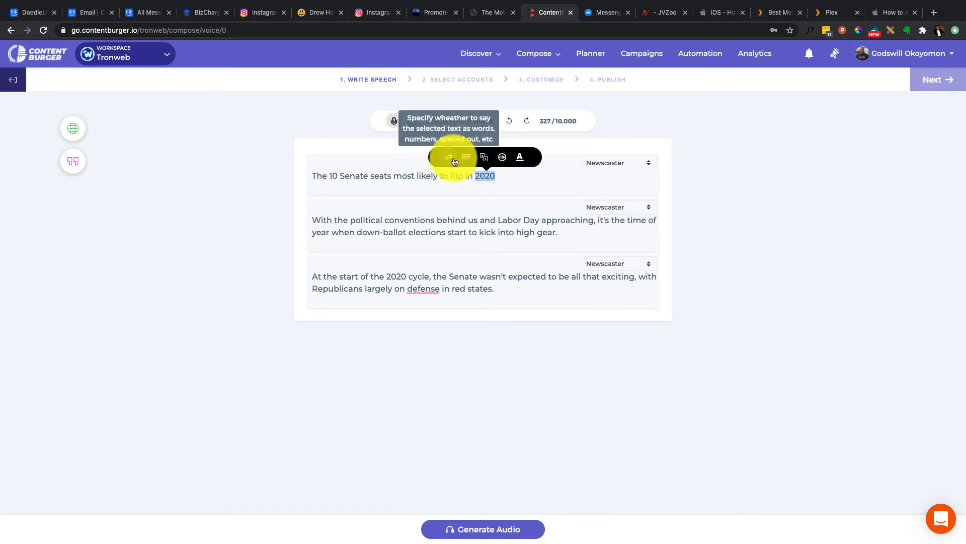
{"action": "double_click", "coordinate": [475, 175]}
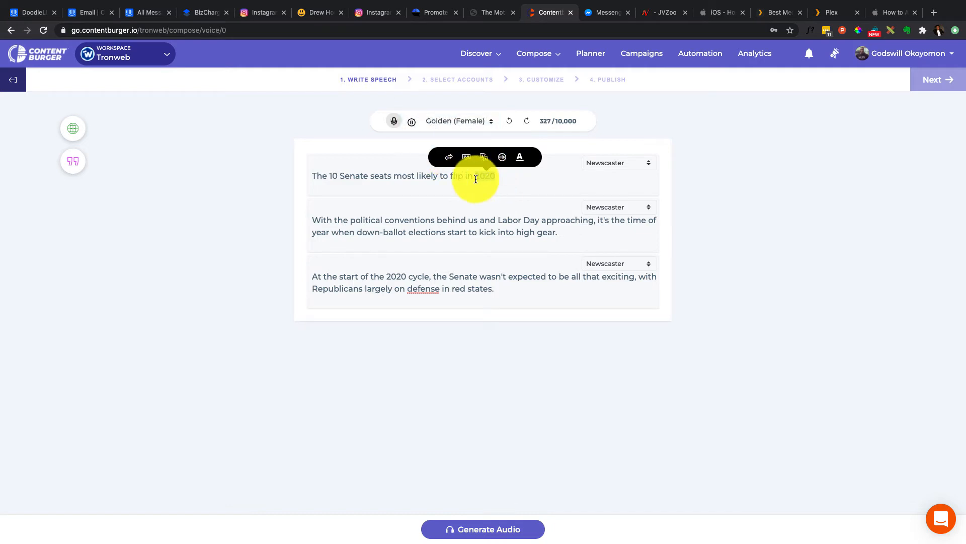
{"action": "left_click", "coordinate": [449, 157]}
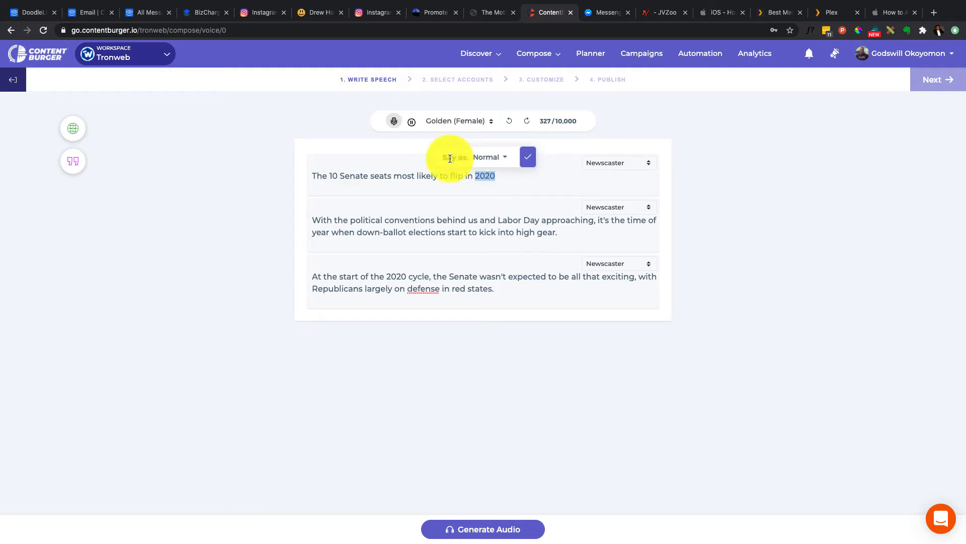
{"action": "left_click", "coordinate": [489, 157]}
{"action": "scroll", "coordinate": [458, 222], "scroll_direction": "down", "scroll_amount": 1}
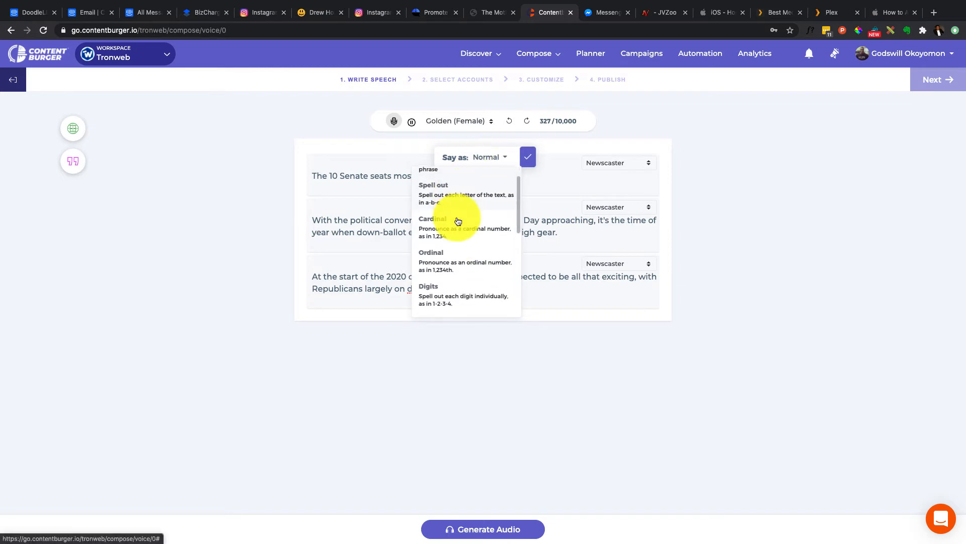
{"action": "scroll", "coordinate": [458, 221], "scroll_direction": "up", "scroll_amount": 1}
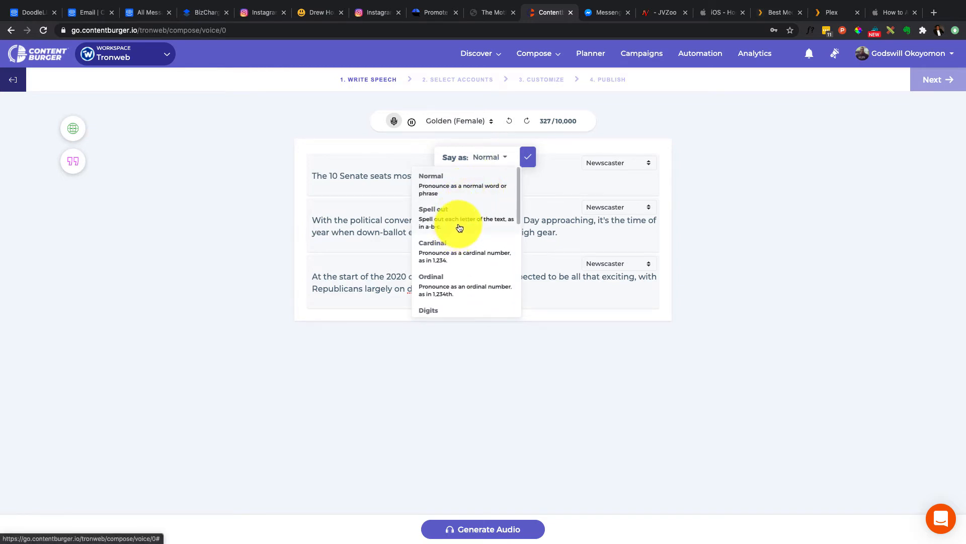
{"action": "scroll", "coordinate": [461, 273], "scroll_direction": "down", "scroll_amount": 5}
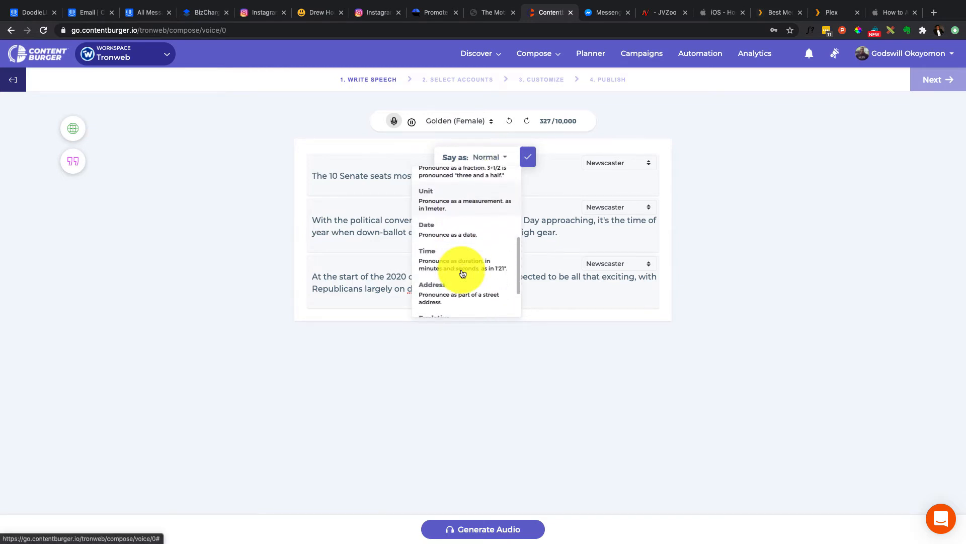
{"action": "left_click", "coordinate": [435, 230]}
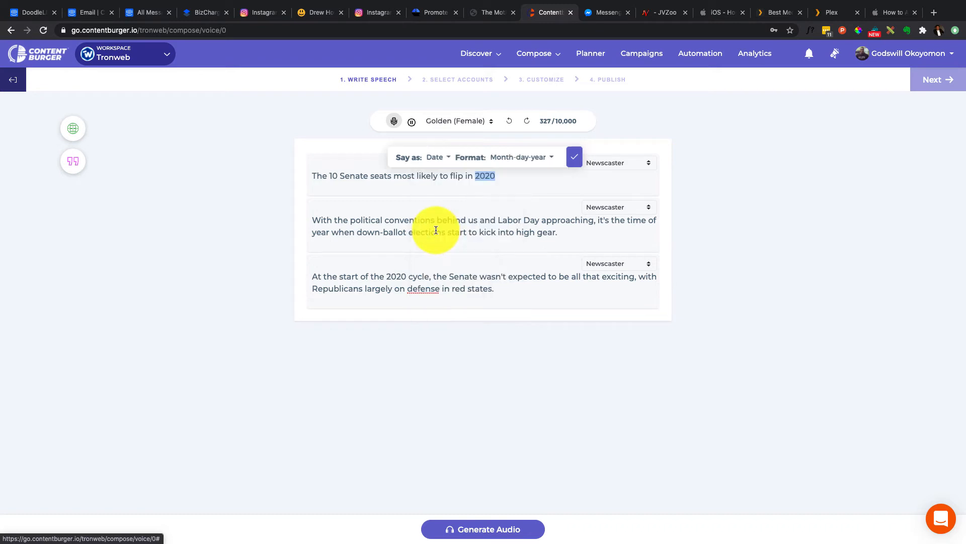
{"action": "left_click", "coordinate": [525, 180]}
{"action": "type", "text": "\\]"}
{"action": "key", "text": "BackSpace"}
{"action": "key", "text": "BackSpace"}
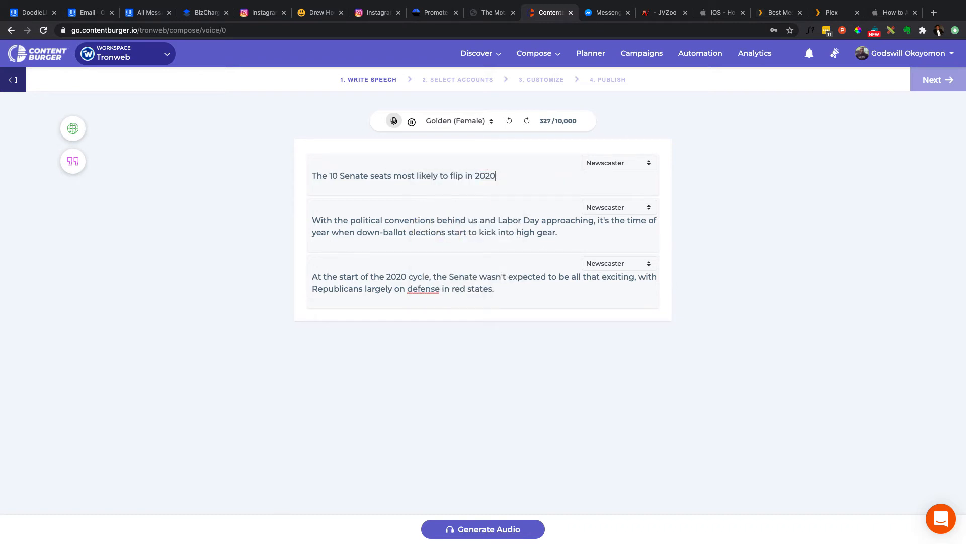
{"action": "key", "text": "Return"}
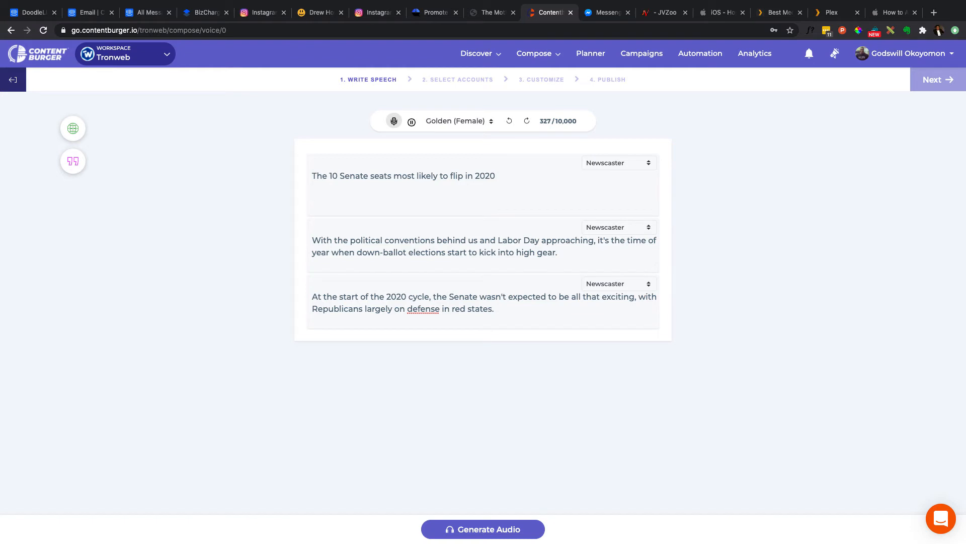
{"action": "key", "text": "XF86AudioRaiseVolume"}
{"action": "key", "text": "BackSpace"}
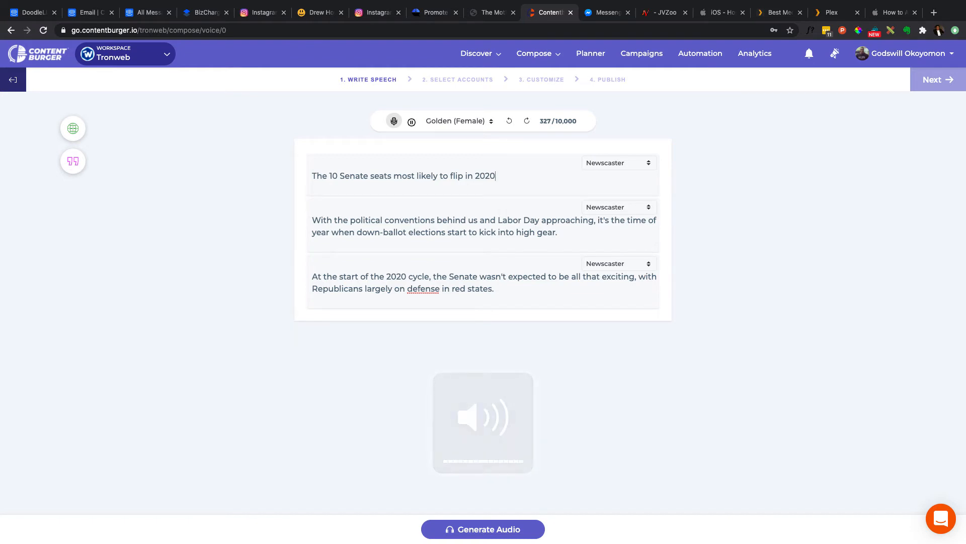
Add an empty line after "high gear." within the second speech style block.
{"action": "left_click", "coordinate": [558, 239]}
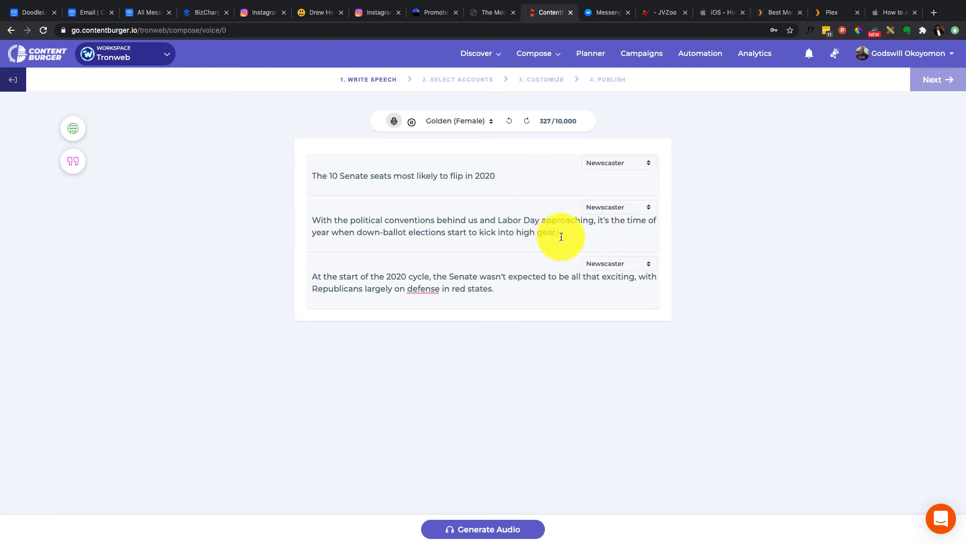
{"action": "type", "text": "]]"}
{"action": "key", "text": "BackSpace"}
{"action": "key", "text": "BackSpace"}
{"action": "key", "text": "Return"}
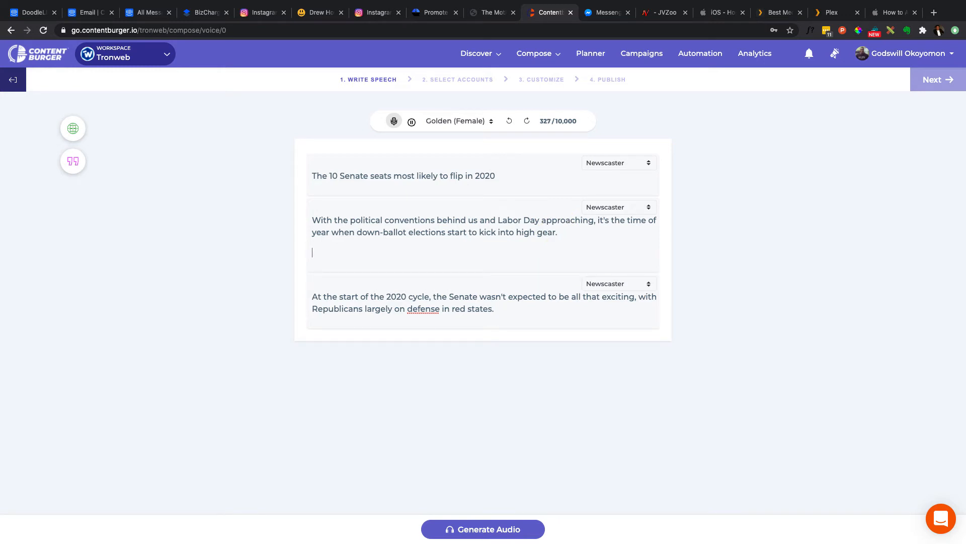
Write the line "37 Members of the NBA was in attendance" below the "high gear." paragraph in the second speech block.
{"action": "type", "text": "37 Members of the N"}
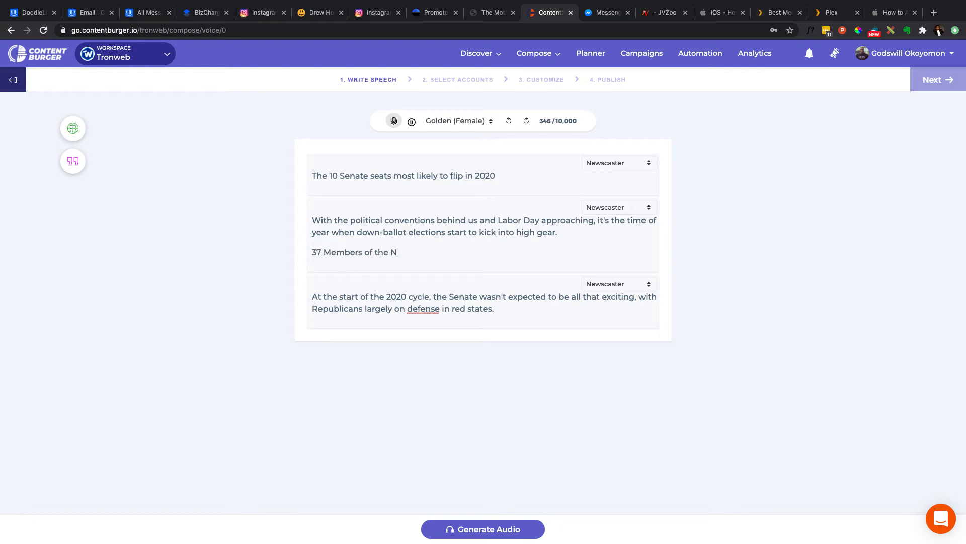
{"action": "type", "text": "BA  was in atte"}
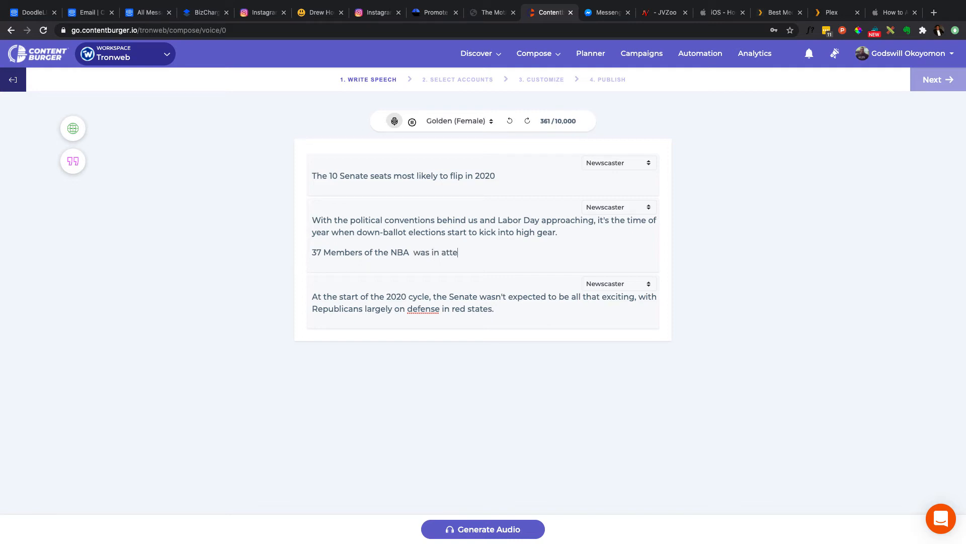
{"action": "type", "text": "ndance"}
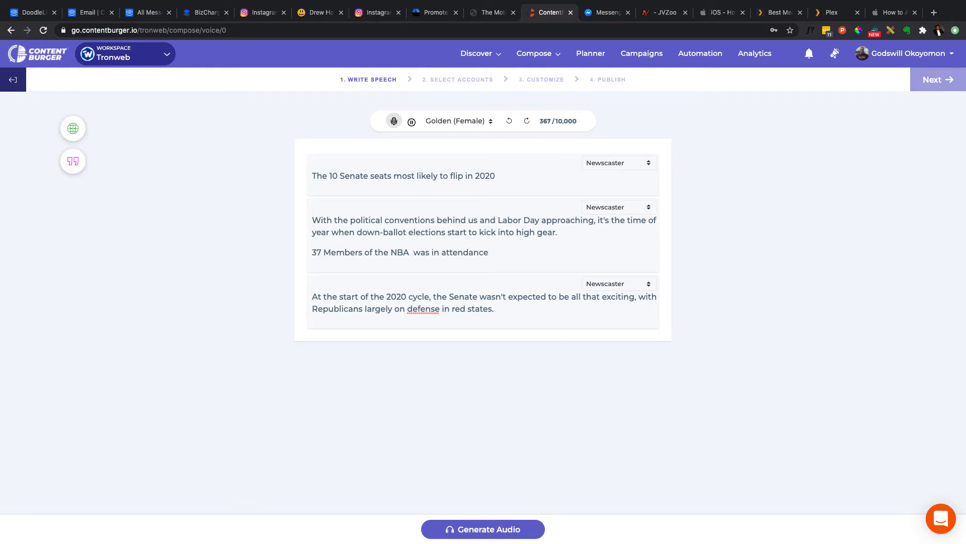
Try to make the voice say "NBA" letter by letter with the Spell out option.
{"action": "left_click", "coordinate": [441, 252]}
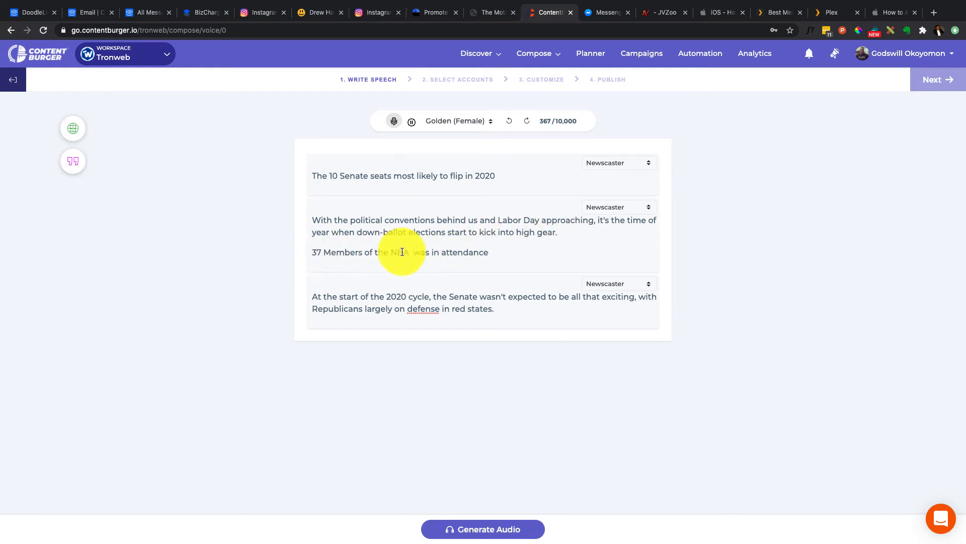
{"action": "left_click_drag", "start_coordinate": [409, 251], "coordinate": [390, 252]}
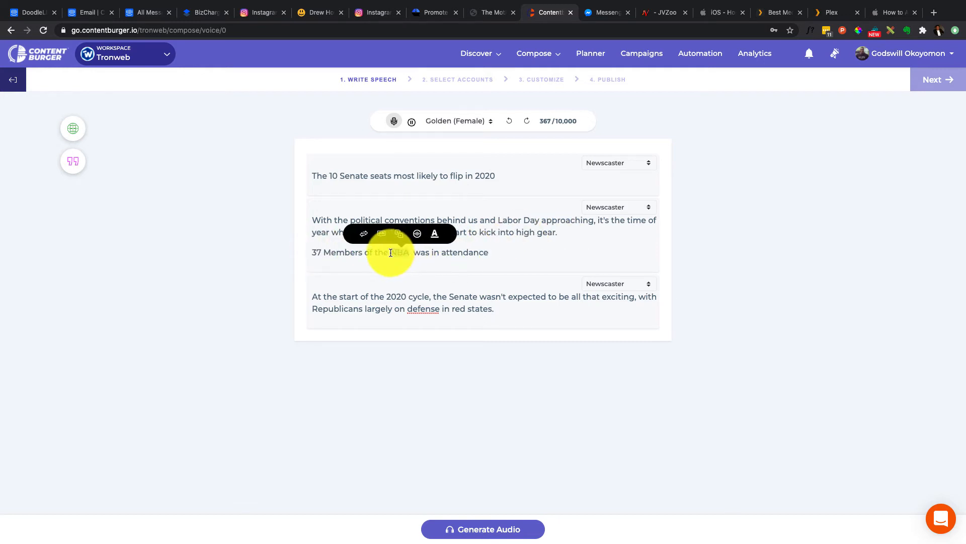
{"action": "left_click", "coordinate": [364, 237]}
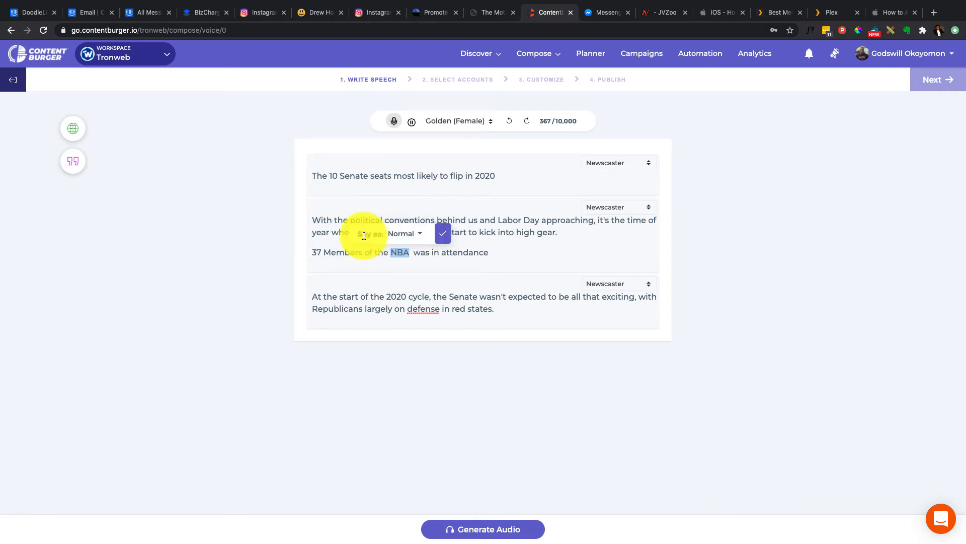
{"action": "left_click", "coordinate": [407, 237]}
{"action": "scroll", "coordinate": [385, 315], "scroll_direction": "down", "scroll_amount": 1}
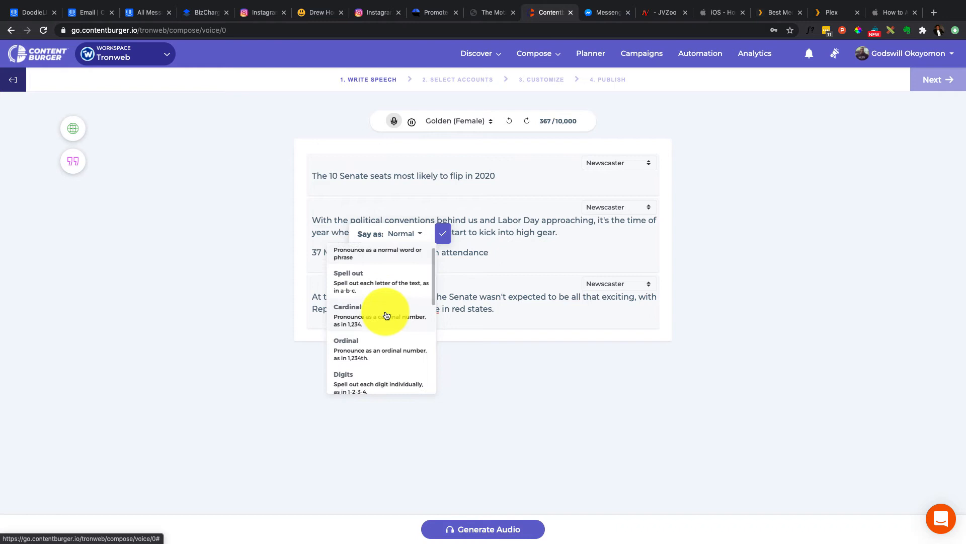
{"action": "left_click", "coordinate": [384, 286]}
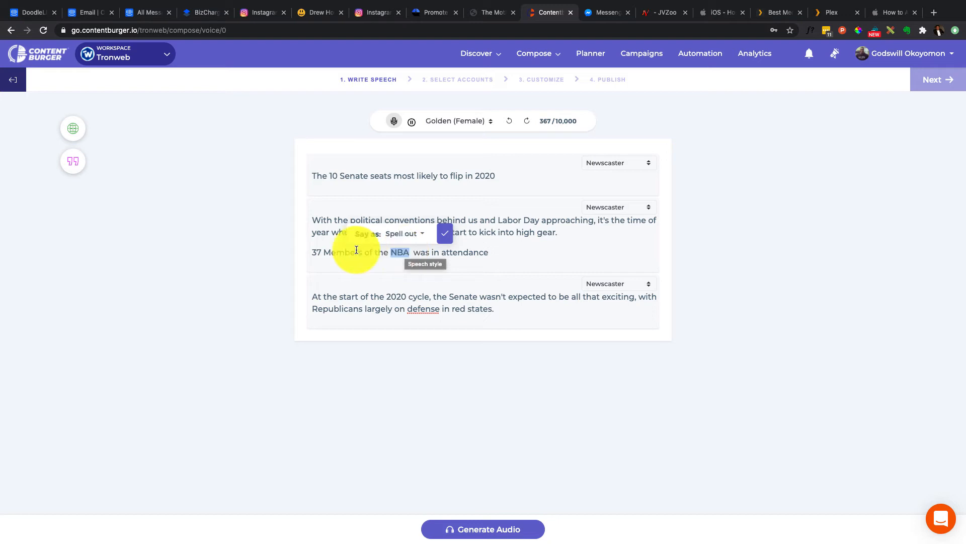
Try to make the voice say the number "37" as individual digits.
{"action": "left_click", "coordinate": [317, 250]}
{"action": "double_click", "coordinate": [319, 252]}
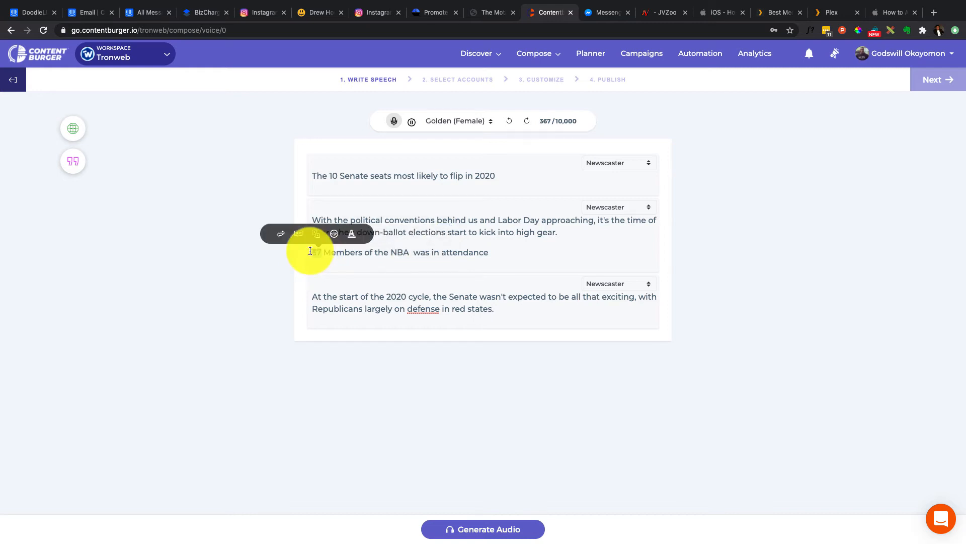
{"action": "left_click", "coordinate": [280, 234]}
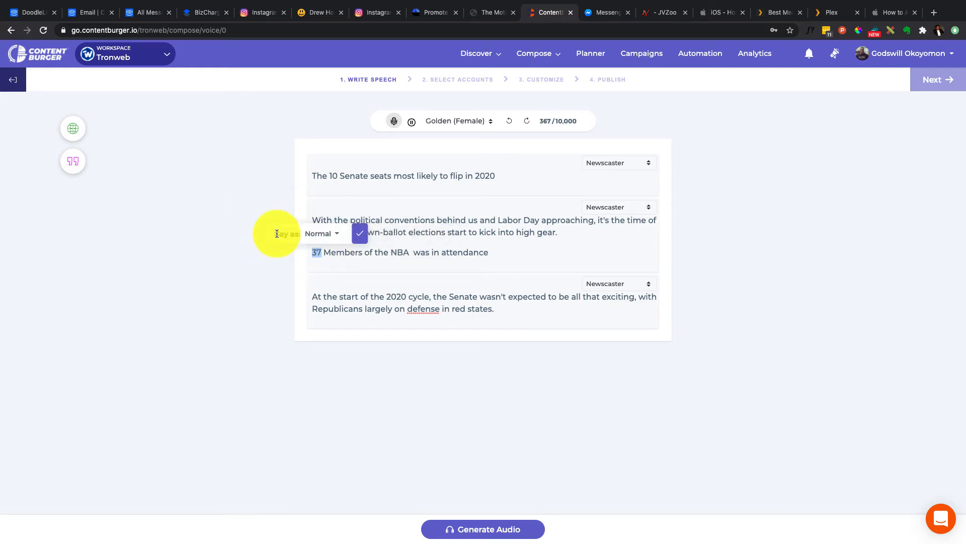
{"action": "left_click", "coordinate": [322, 233]}
{"action": "scroll", "coordinate": [294, 352], "scroll_direction": "down", "scroll_amount": 3}
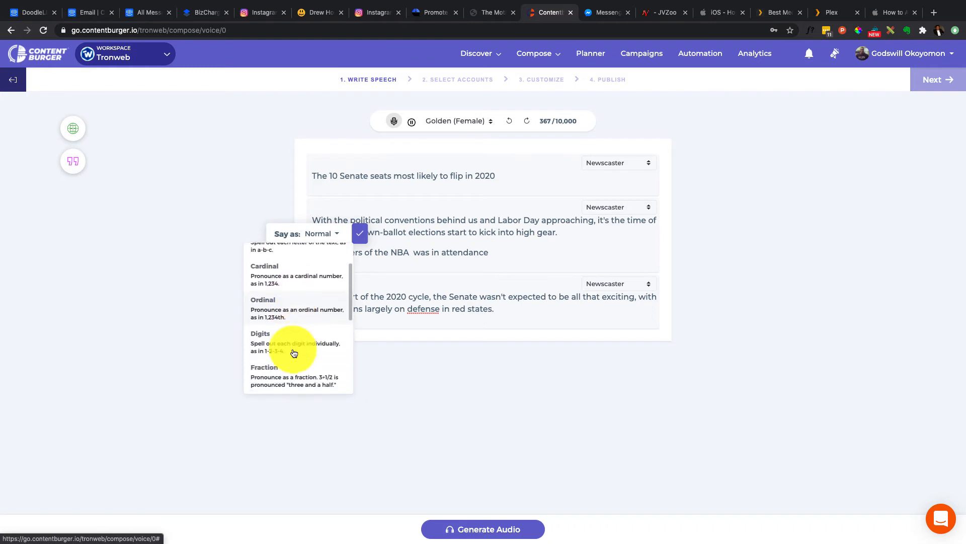
{"action": "left_click", "coordinate": [287, 338]}
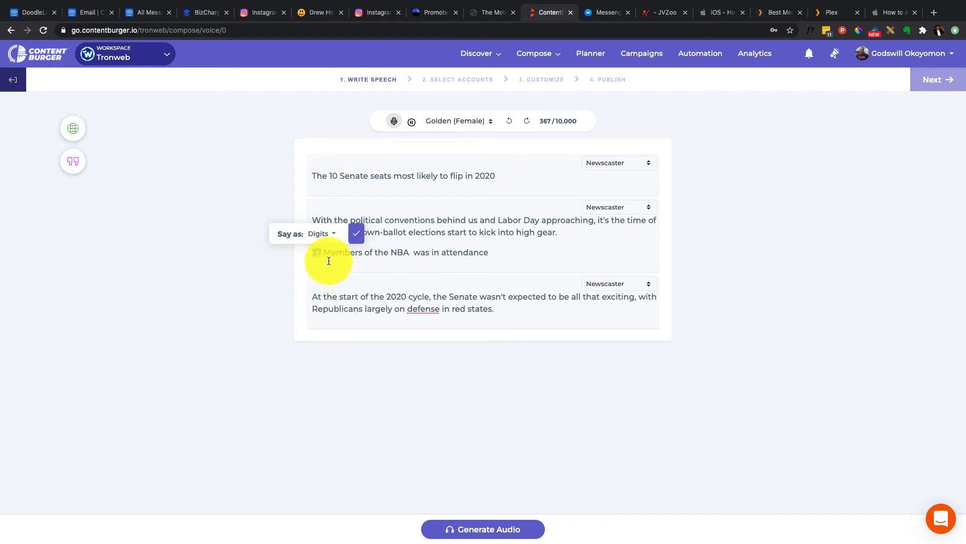
{"action": "left_click", "coordinate": [326, 235]}
{"action": "left_click", "coordinate": [293, 263]}
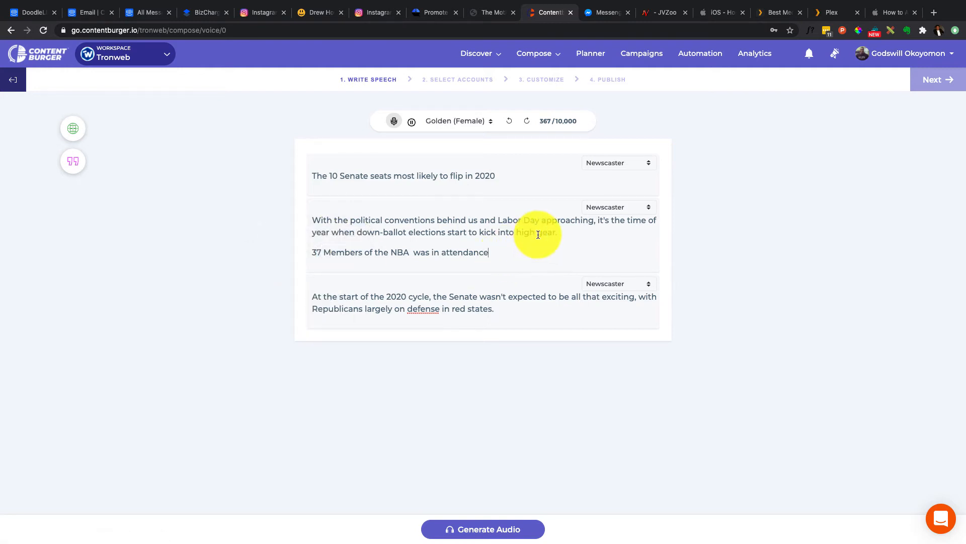
Examine the available Say as options, from Normal through Telephone, for the word "gear." in the second block.
{"action": "left_click_drag", "start_coordinate": [536, 233], "coordinate": [559, 233]}
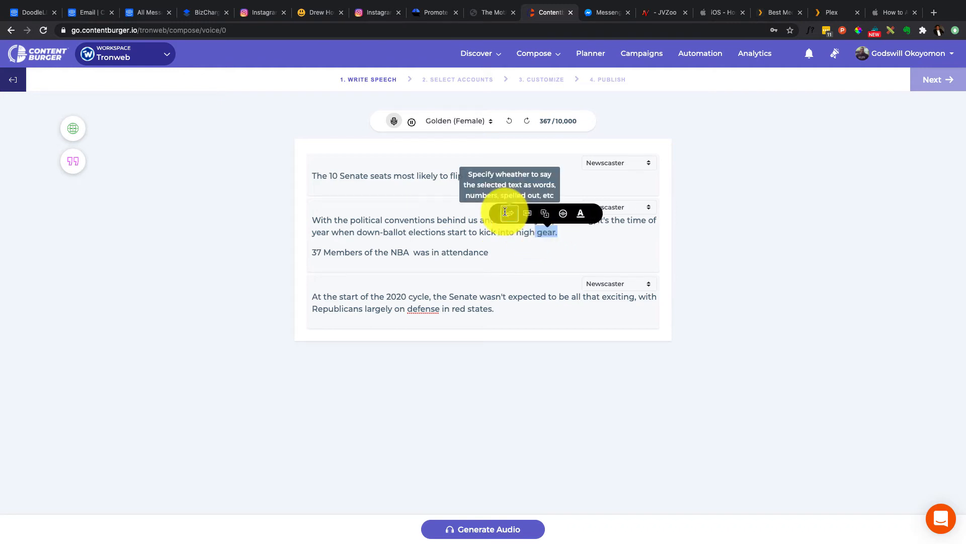
{"action": "left_click", "coordinate": [510, 213]}
{"action": "left_click", "coordinate": [539, 213]}
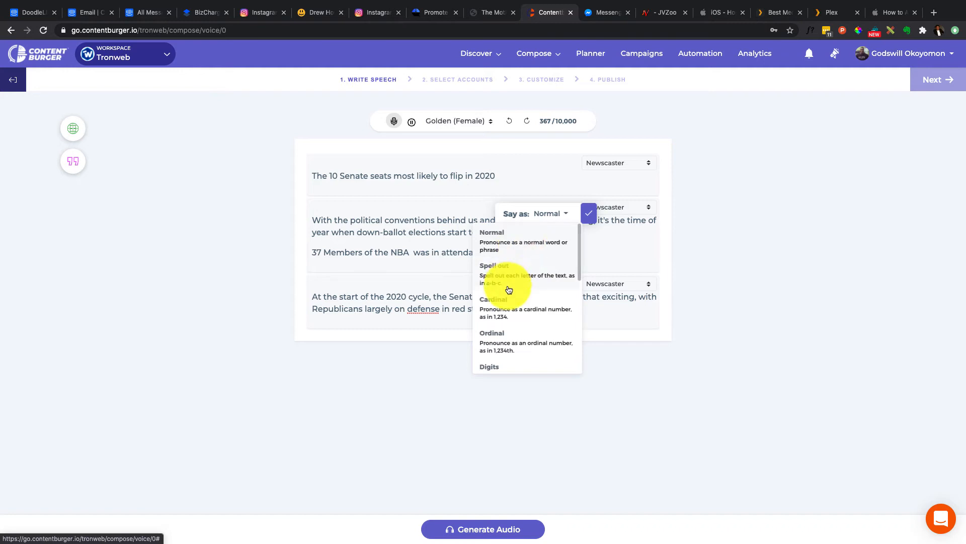
{"action": "scroll", "coordinate": [524, 297], "scroll_direction": "down", "scroll_amount": 1}
{"action": "scroll", "coordinate": [520, 291], "scroll_direction": "down", "scroll_amount": 3}
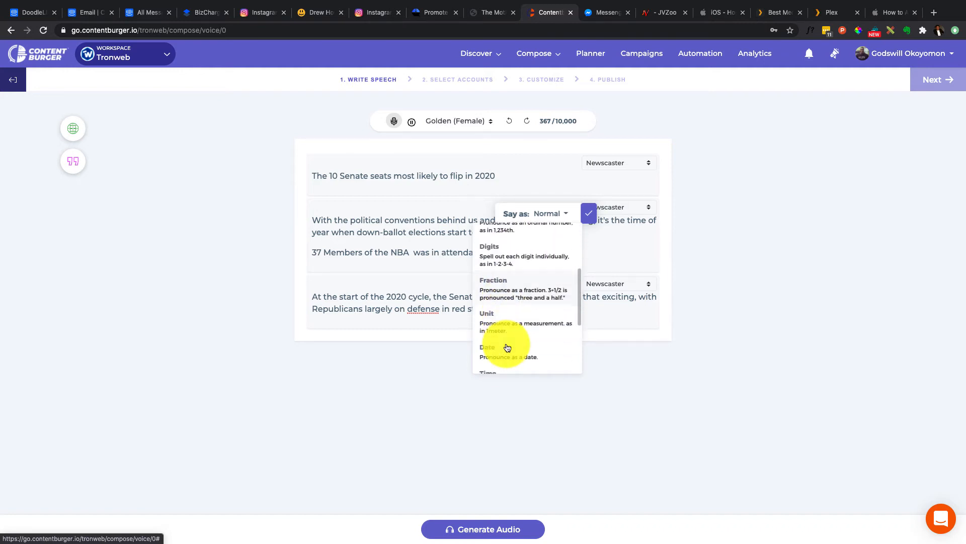
{"action": "scroll", "coordinate": [502, 328], "scroll_direction": "down", "scroll_amount": 2}
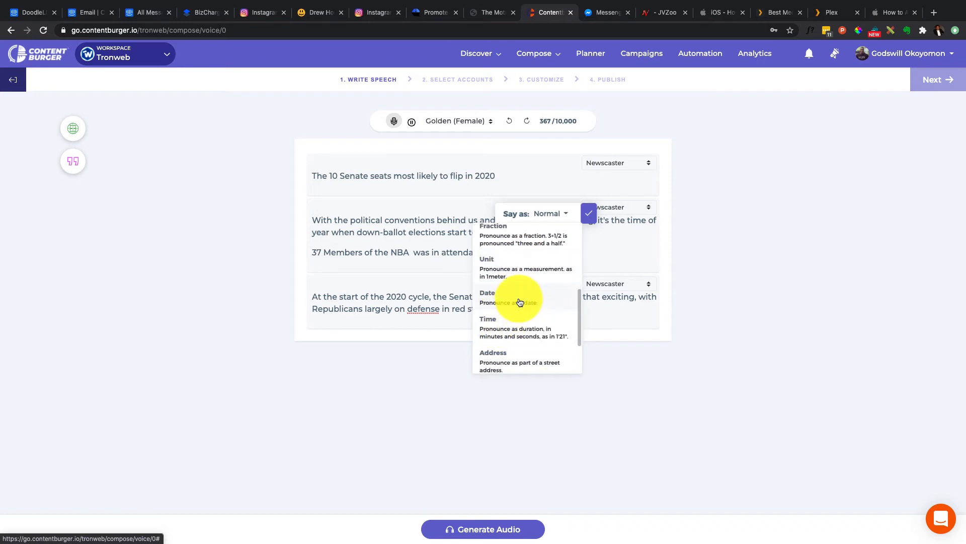
{"action": "scroll", "coordinate": [510, 327], "scroll_direction": "down", "scroll_amount": 3}
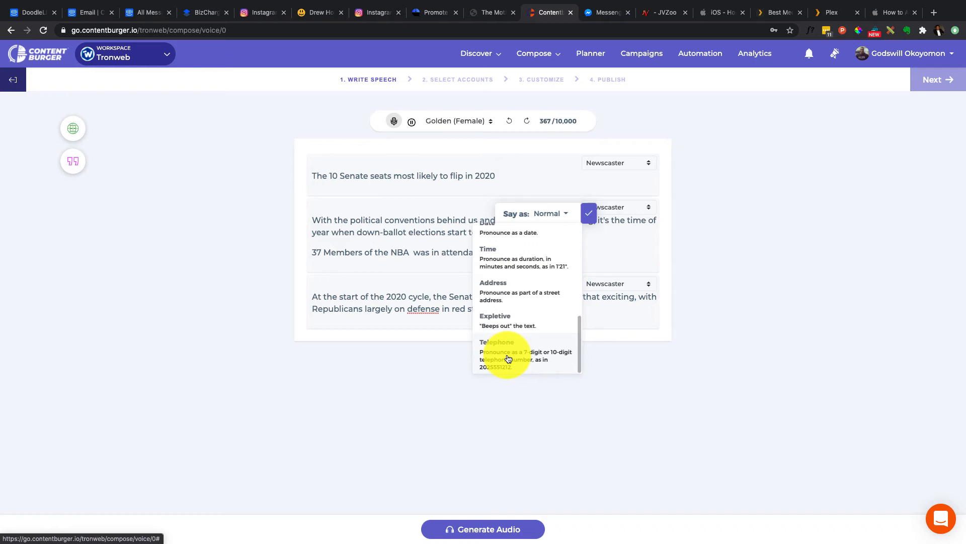
{"action": "left_click", "coordinate": [400, 247]}
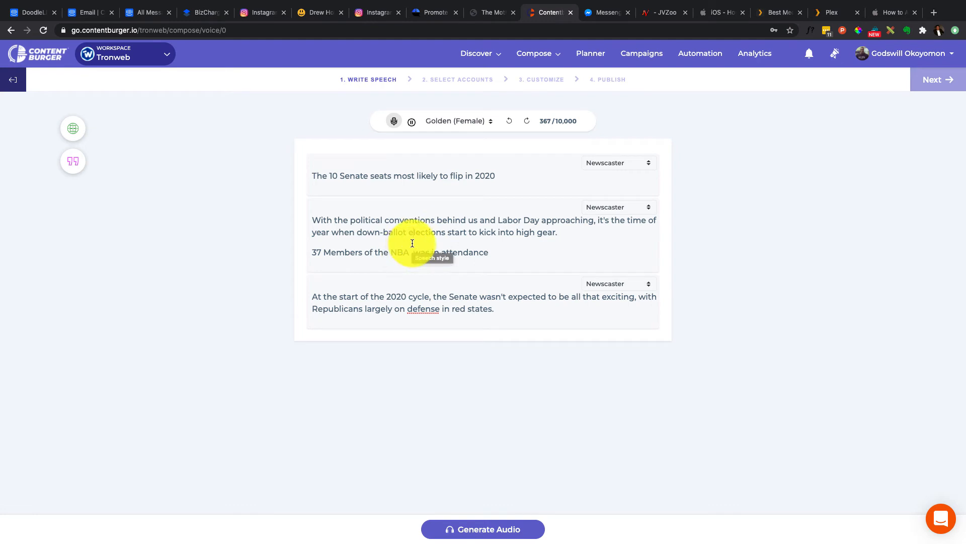
{"action": "left_click", "coordinate": [564, 231]}
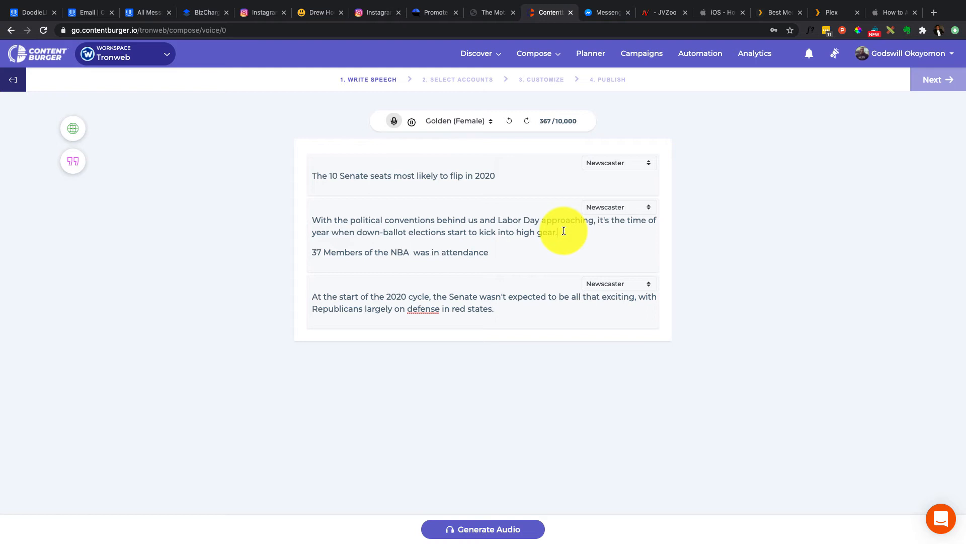
{"action": "left_click", "coordinate": [564, 230]}
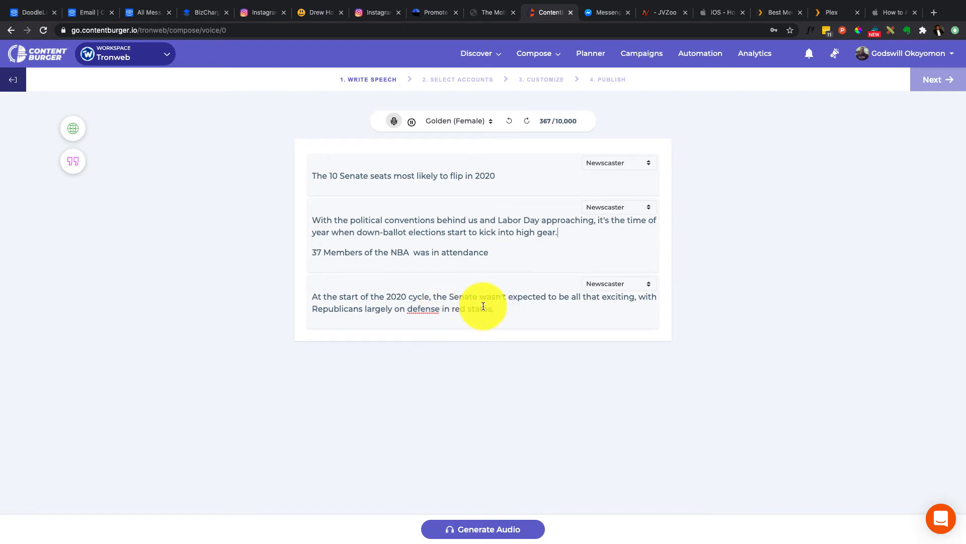
View the alias setting for replacing how the word "states." in the last paragraph is spoken.
{"action": "left_click_drag", "start_coordinate": [468, 308], "coordinate": [495, 308]}
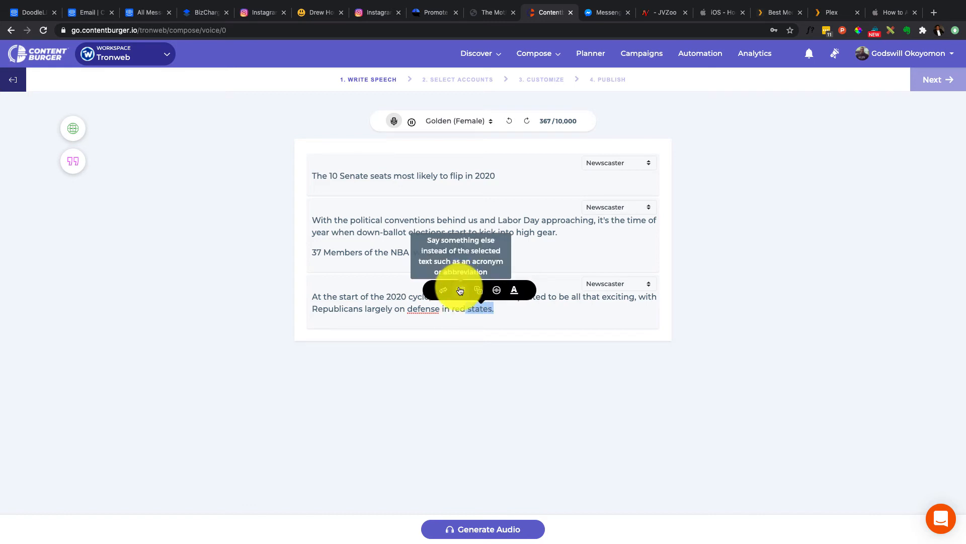
{"action": "left_click", "coordinate": [460, 291]}
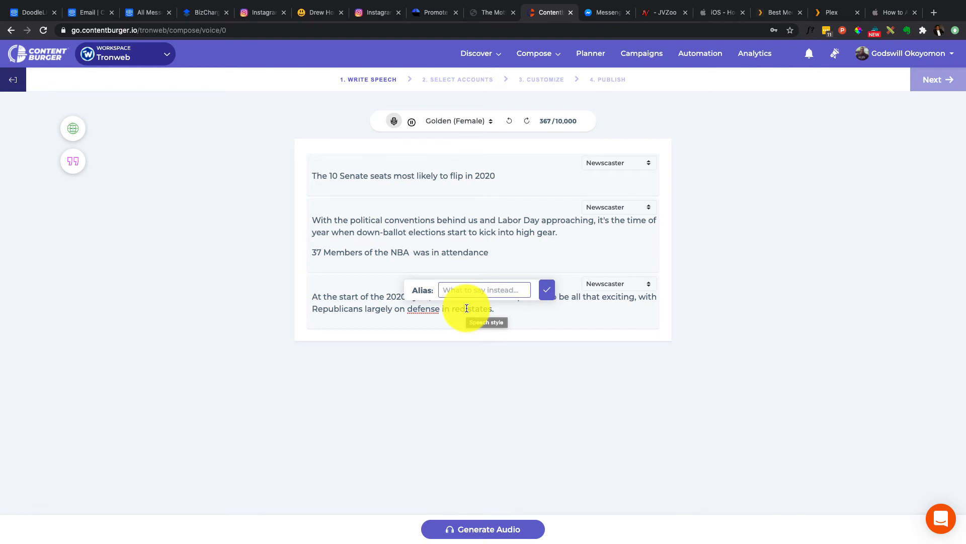
{"action": "left_click", "coordinate": [434, 310]}
Review the languages that can be assigned to the word "defense" in the last paragraph.
{"action": "left_click_drag", "start_coordinate": [438, 311], "coordinate": [409, 310]}
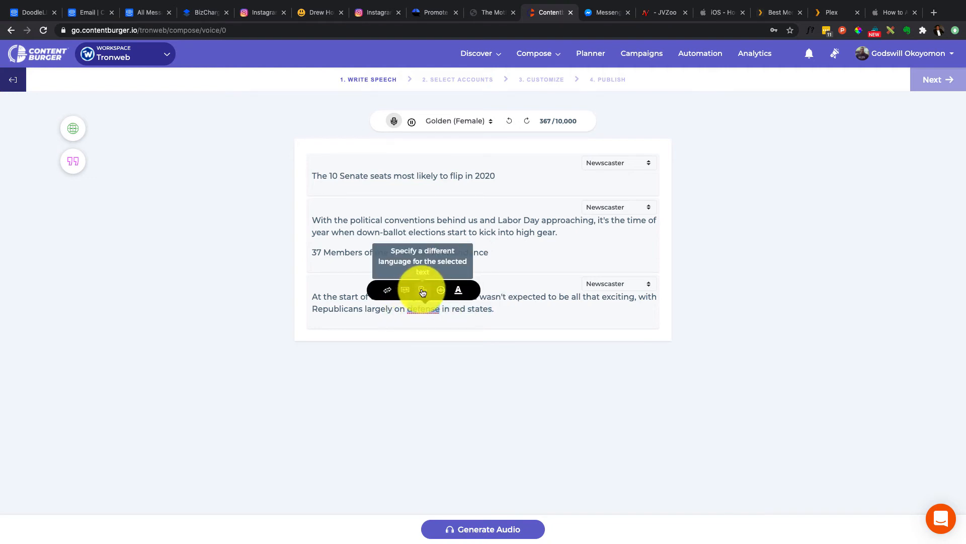
{"action": "left_click", "coordinate": [422, 291]}
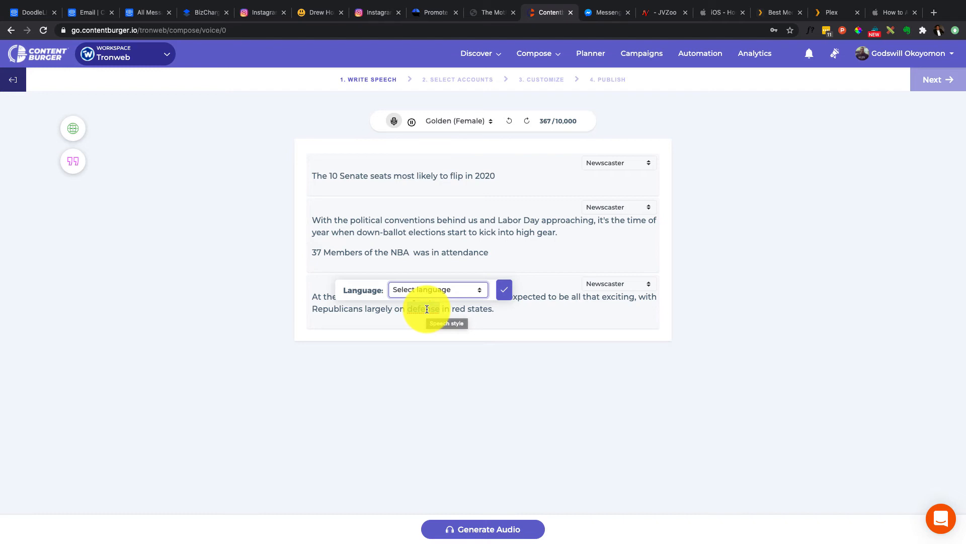
{"action": "left_click", "coordinate": [442, 285]}
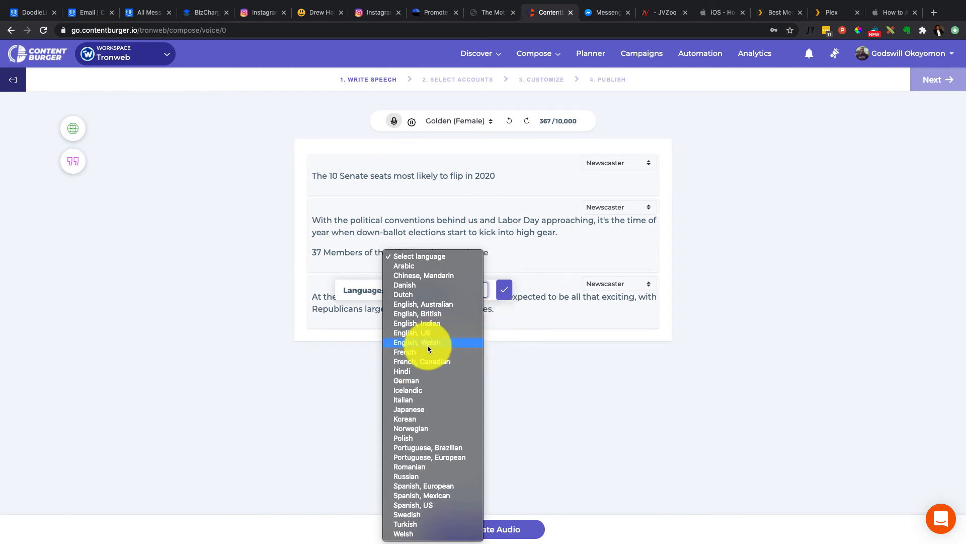
{"action": "left_click", "coordinate": [500, 336]}
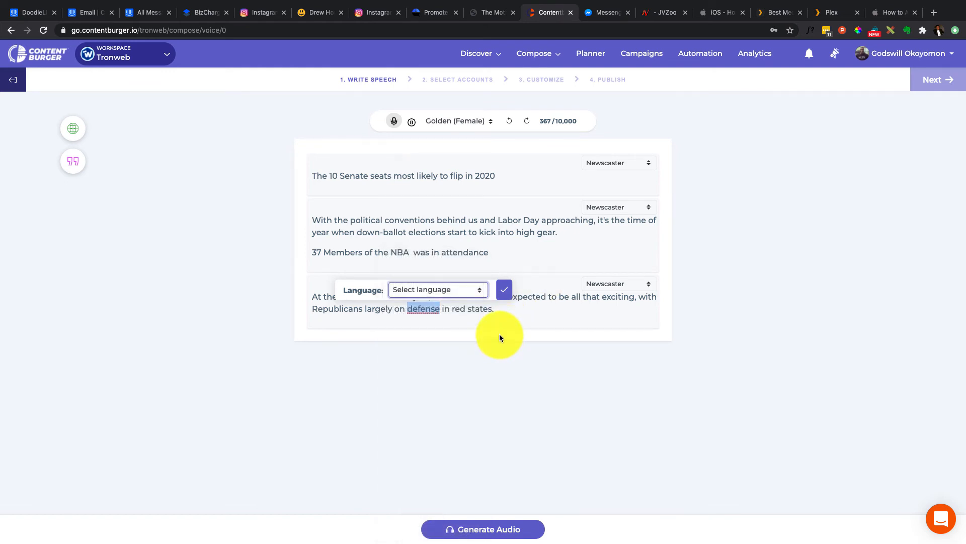
{"action": "left_click", "coordinate": [427, 306]}
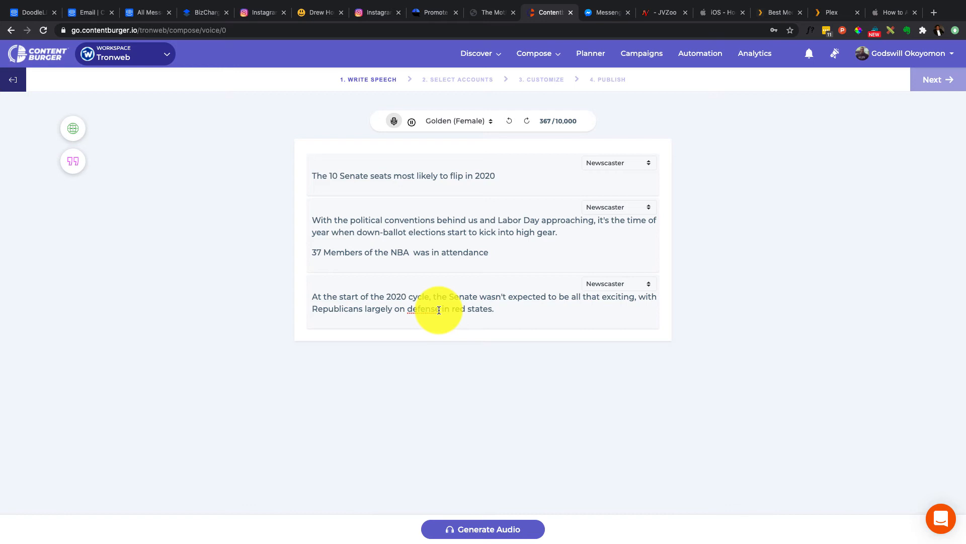
Try to set the speech volume of the word "attendance" to X-loud.
{"action": "left_click_drag", "start_coordinate": [491, 252], "coordinate": [442, 253]}
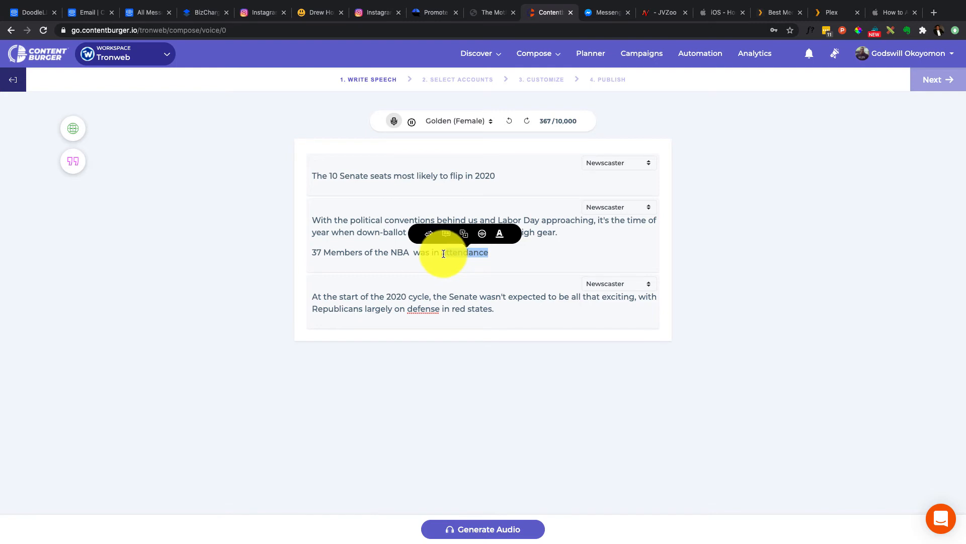
{"action": "left_click", "coordinate": [482, 235]}
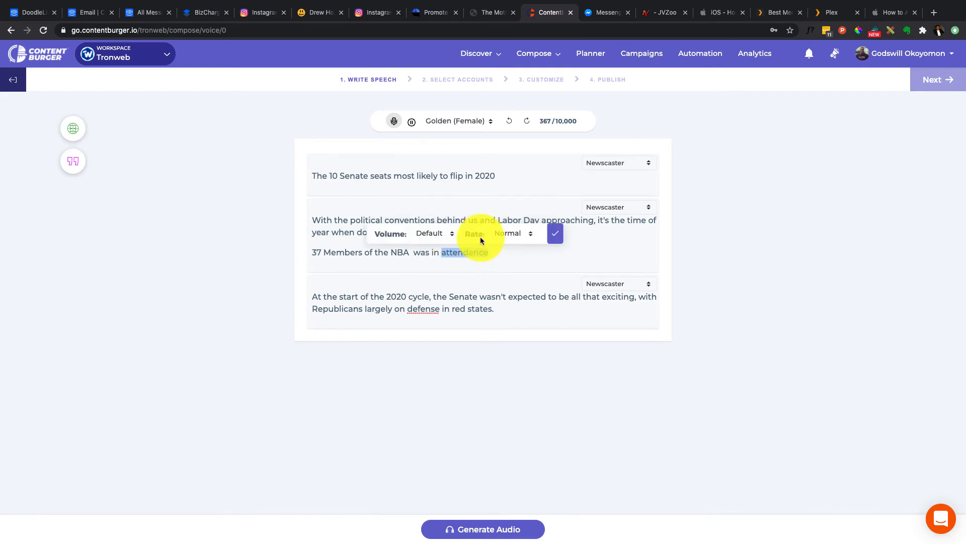
{"action": "left_click", "coordinate": [429, 234]}
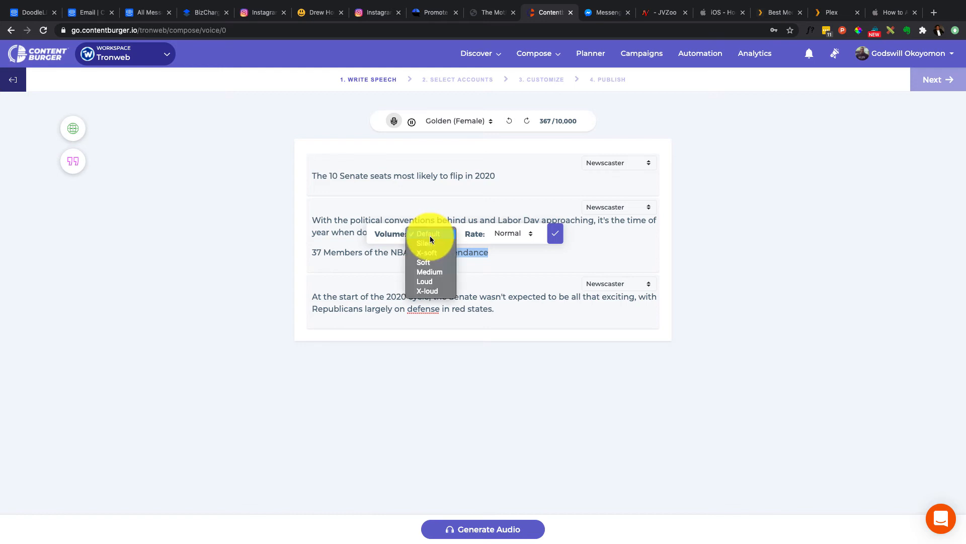
{"action": "left_click", "coordinate": [432, 290]}
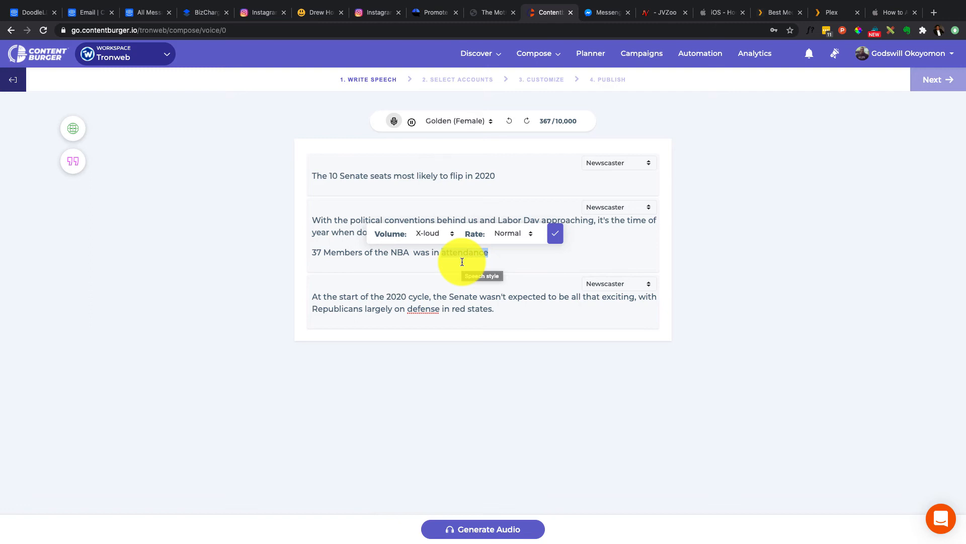
{"action": "left_click", "coordinate": [504, 305]}
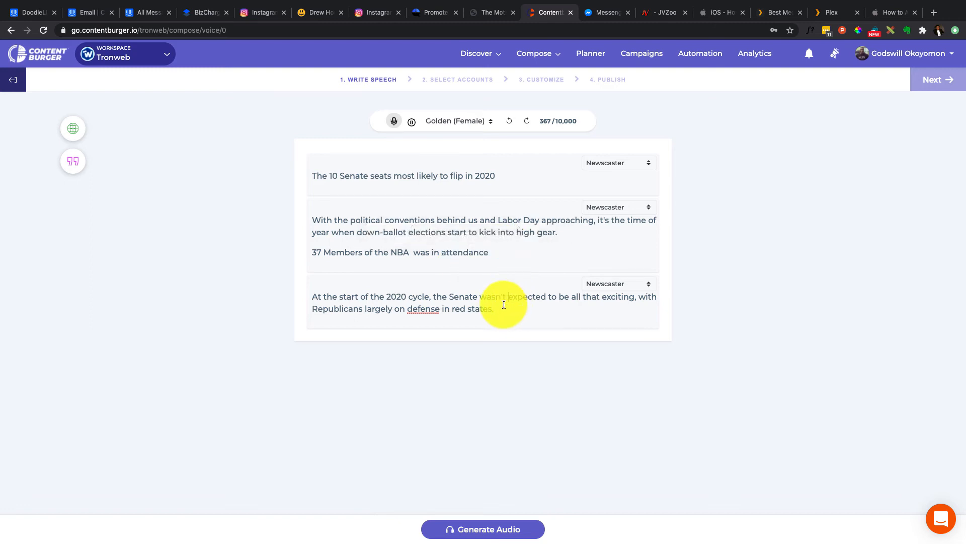
Try to set the speech rate of the entire last paragraph to Fast.
{"action": "left_click_drag", "start_coordinate": [504, 304], "coordinate": [301, 296]}
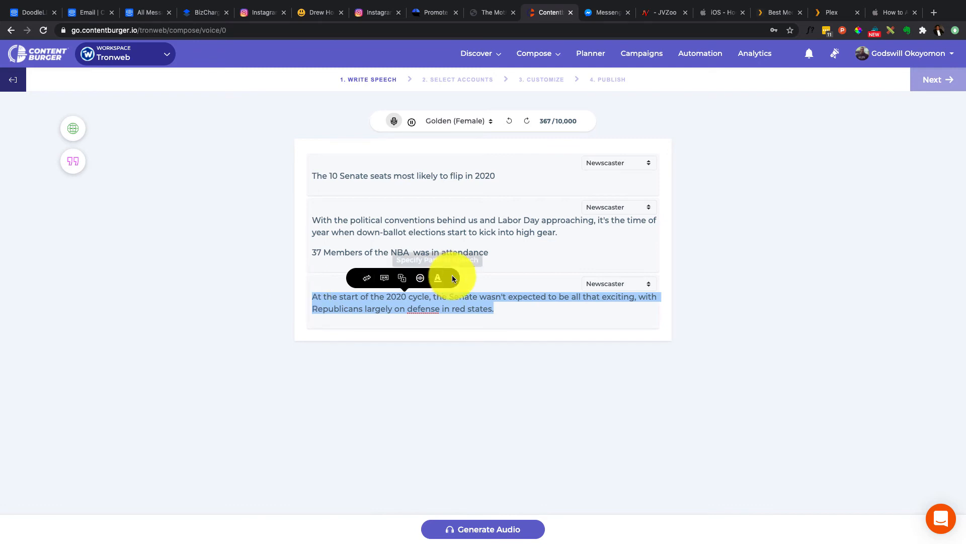
{"action": "left_click", "coordinate": [424, 278]}
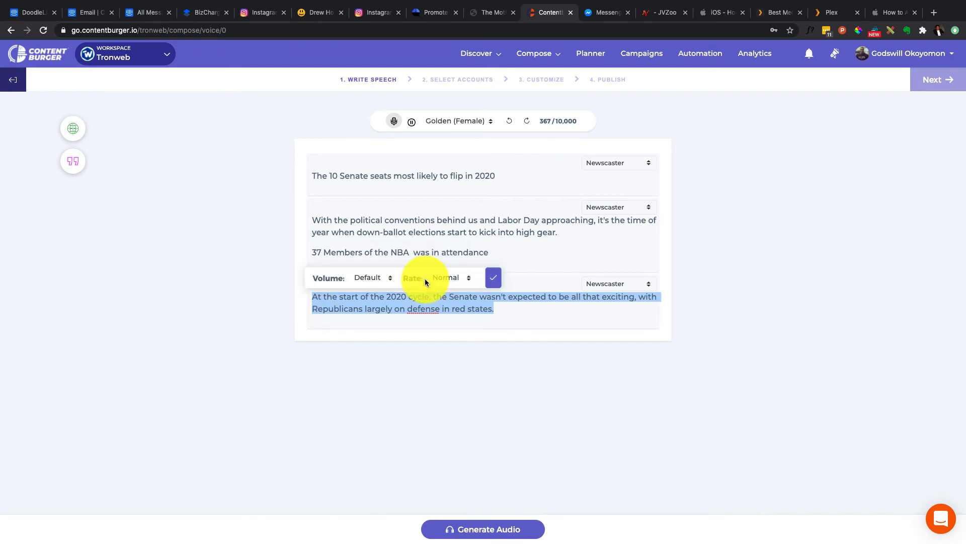
{"action": "left_click", "coordinate": [455, 274]}
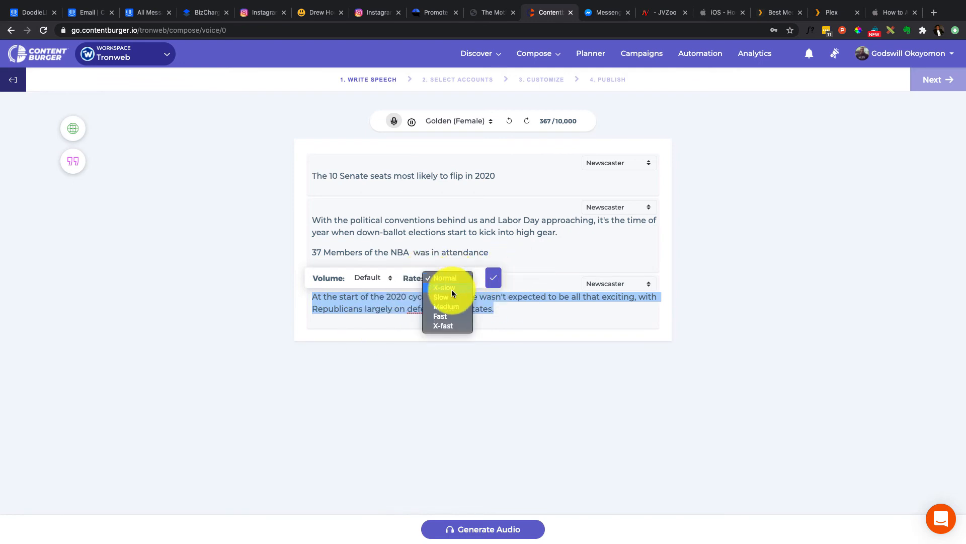
{"action": "left_click", "coordinate": [451, 315]}
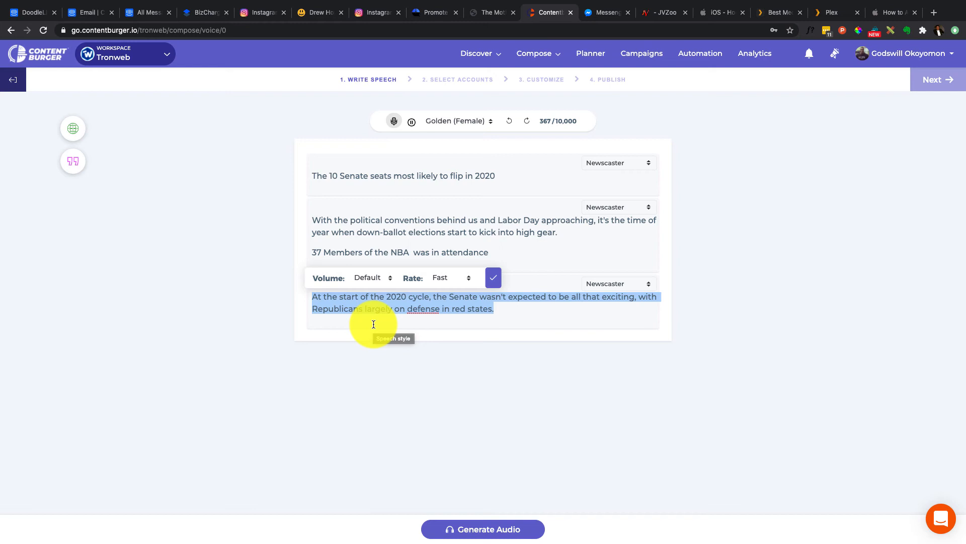
{"action": "left_click", "coordinate": [493, 312]}
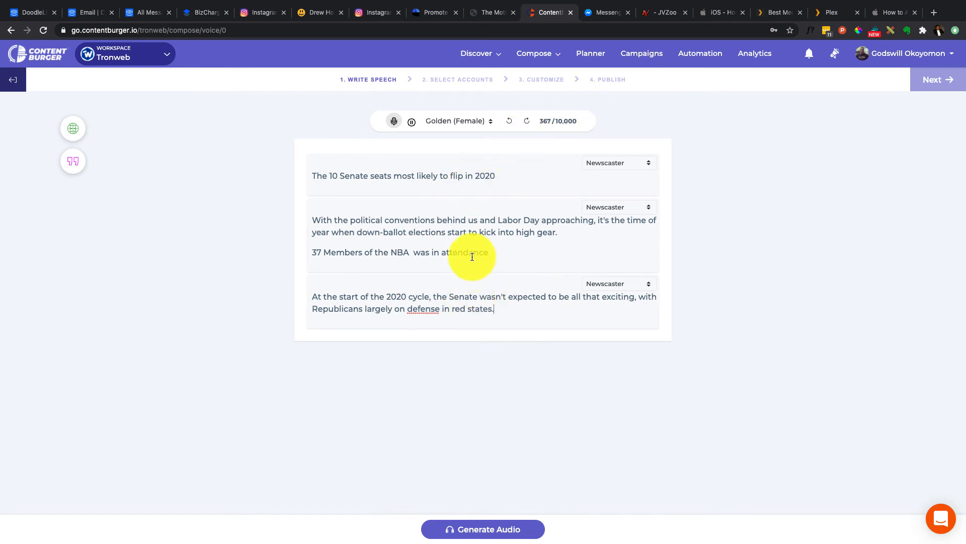
Review the grammatical roles that can be assigned to the word "attendance" in the second block.
{"action": "left_click_drag", "start_coordinate": [487, 252], "coordinate": [441, 253]}
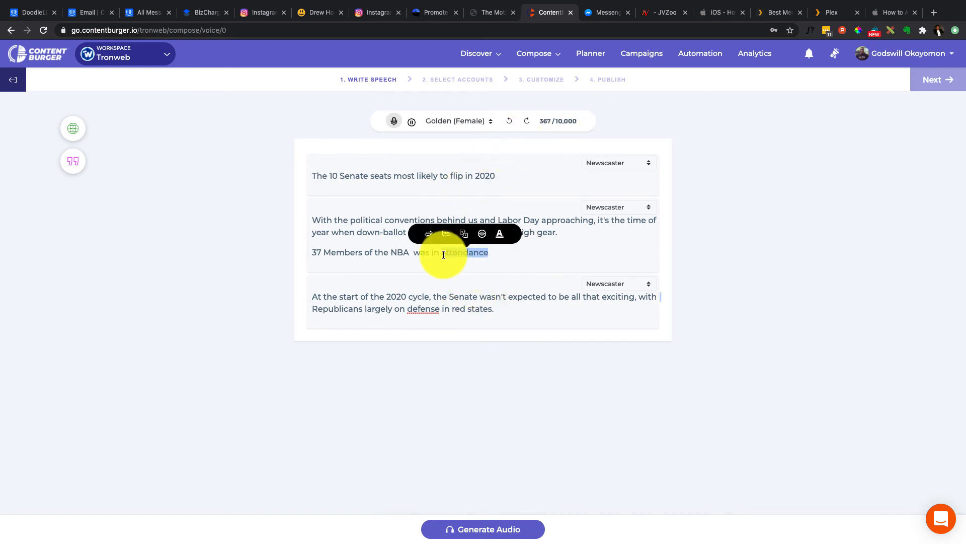
{"action": "left_click", "coordinate": [502, 233]}
{"action": "left_click", "coordinate": [503, 233]}
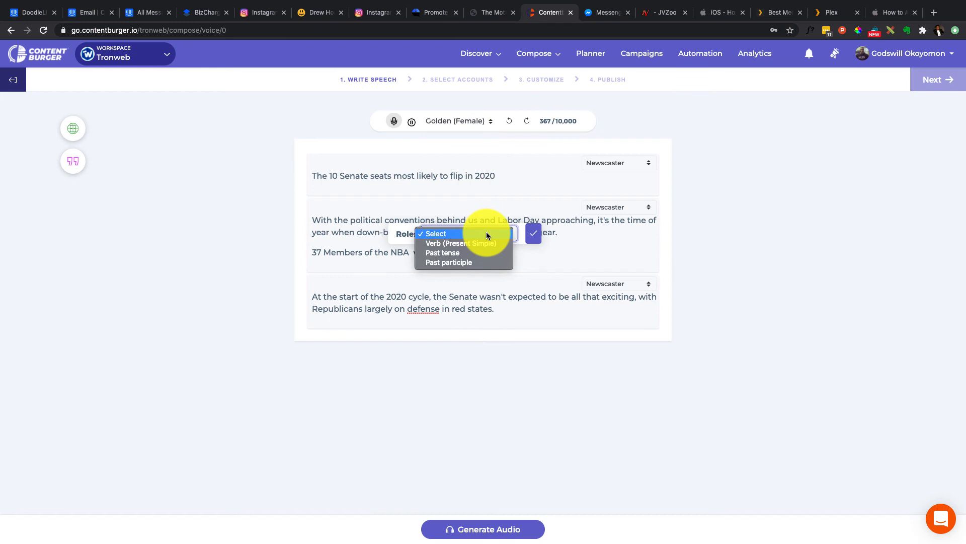
{"action": "left_click", "coordinate": [548, 278]}
{"action": "left_click", "coordinate": [510, 263]}
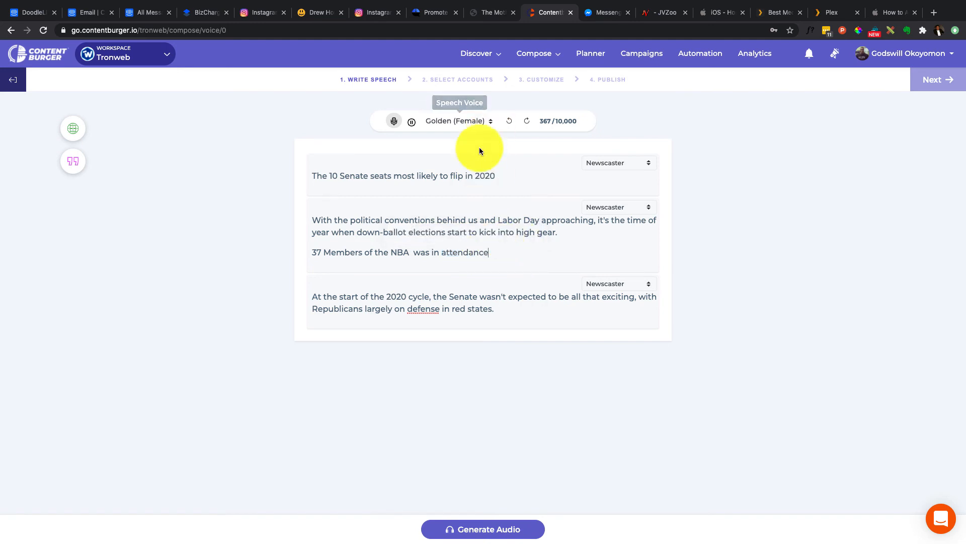
Check the available speech voices, keep Golden (Female), and generate the audio from the written speech.
{"action": "left_click", "coordinate": [479, 120]}
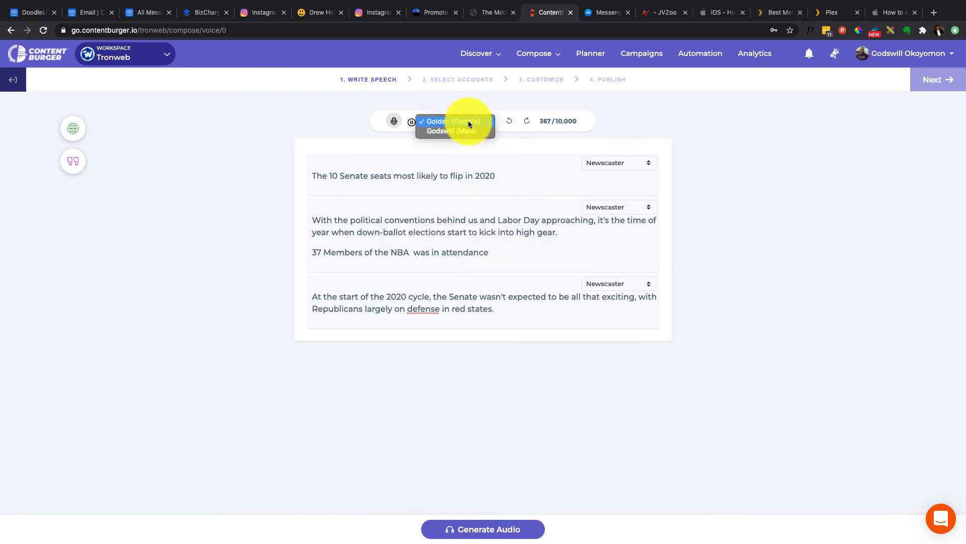
{"action": "left_click", "coordinate": [510, 252]}
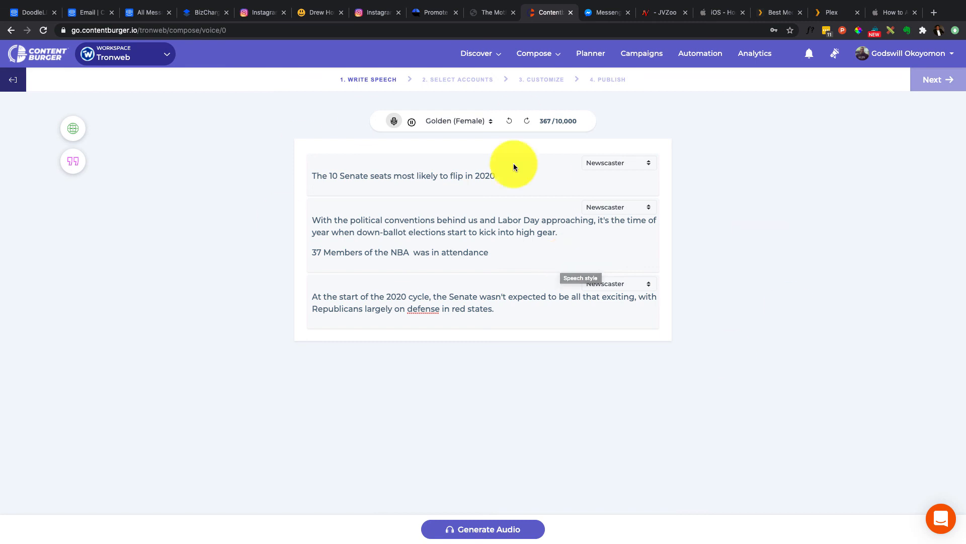
{"action": "left_click", "coordinate": [510, 528]}
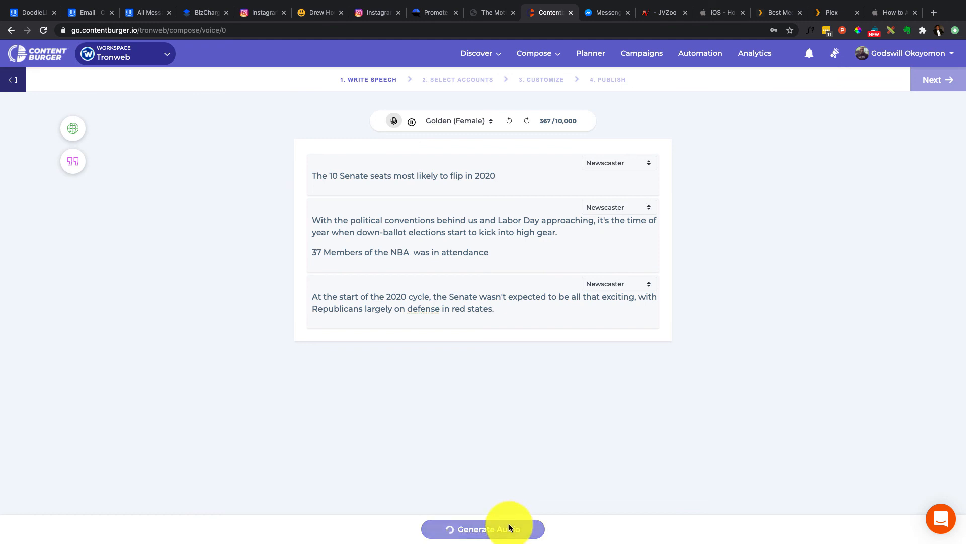